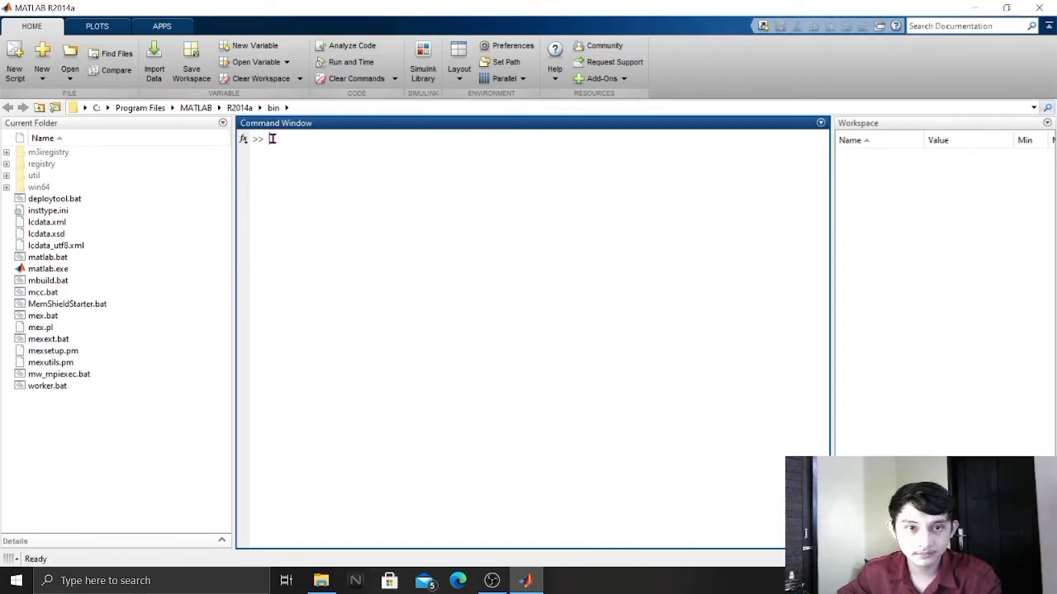
# - Launch the FIS Editor by running the fuzzy command
pyautogui.write('f')
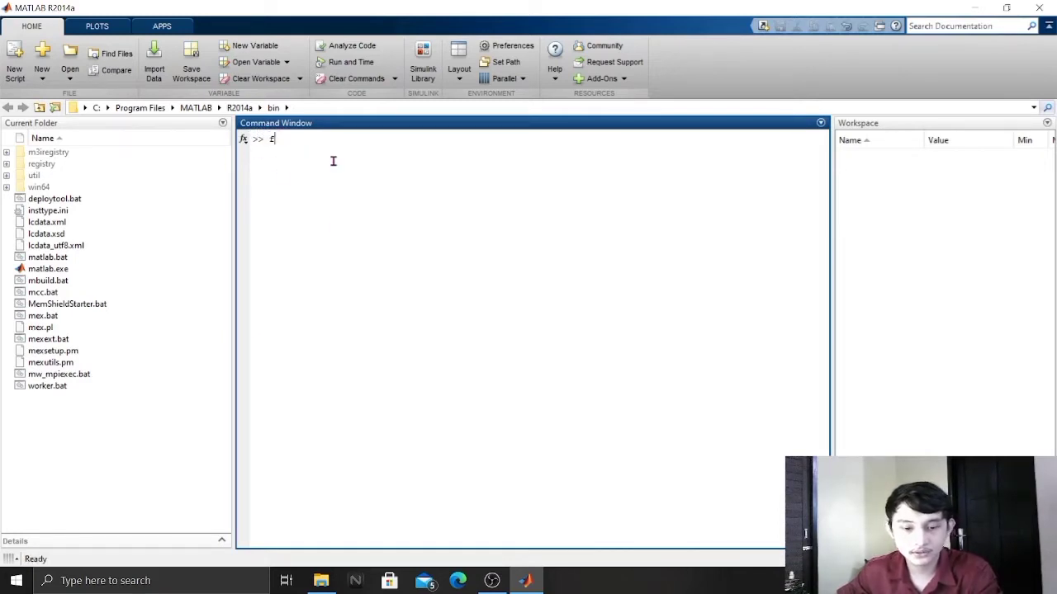
pyautogui.write('e')
pyautogui.press('BackSpace')
pyautogui.write('u')
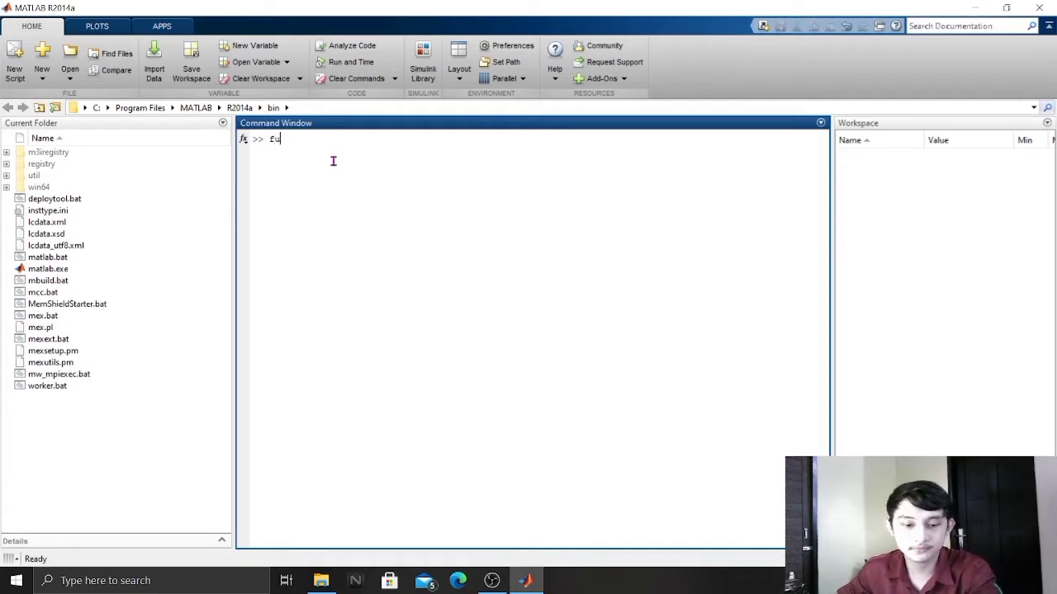
pyautogui.write('zzy')
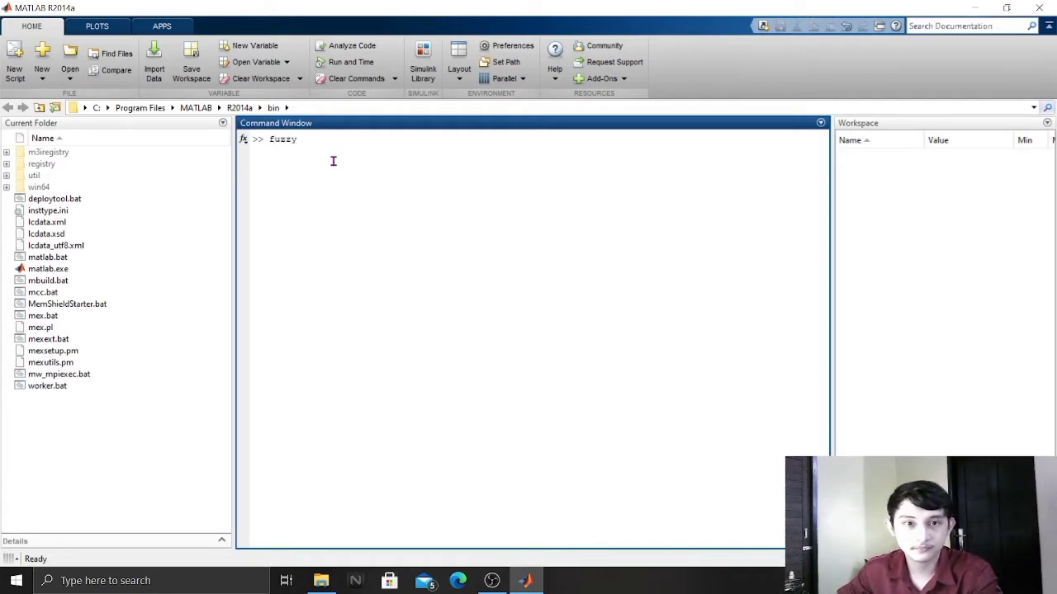
pyautogui.press('Return')
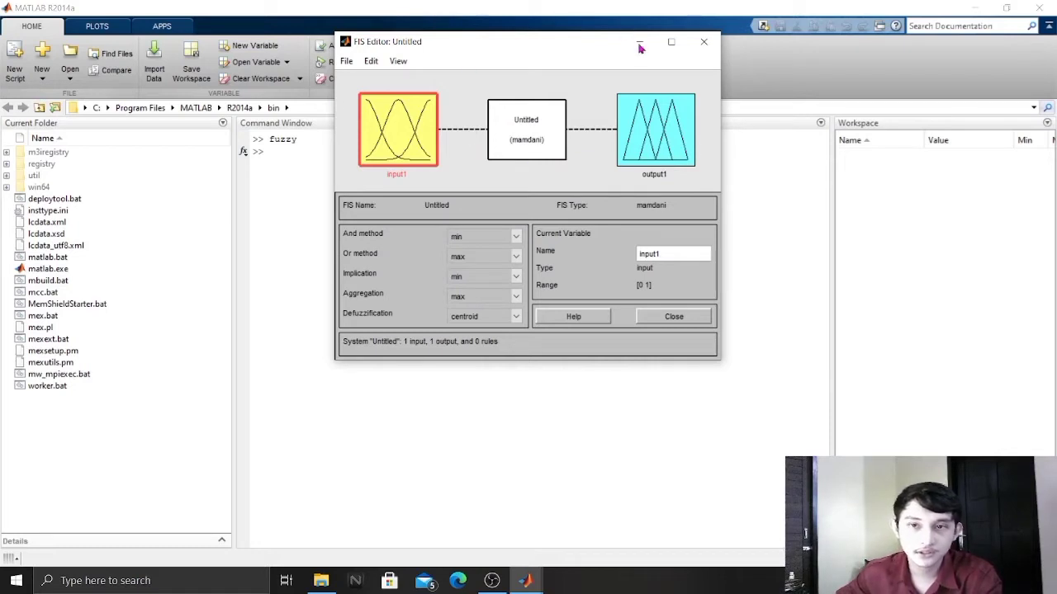
# - Import the fuzzy system mencari daya listrik.fis from the MATLAB folder in Documents and maximize the FIS Editor
pyautogui.click(346, 62)
pyautogui.moveTo(360, 98)
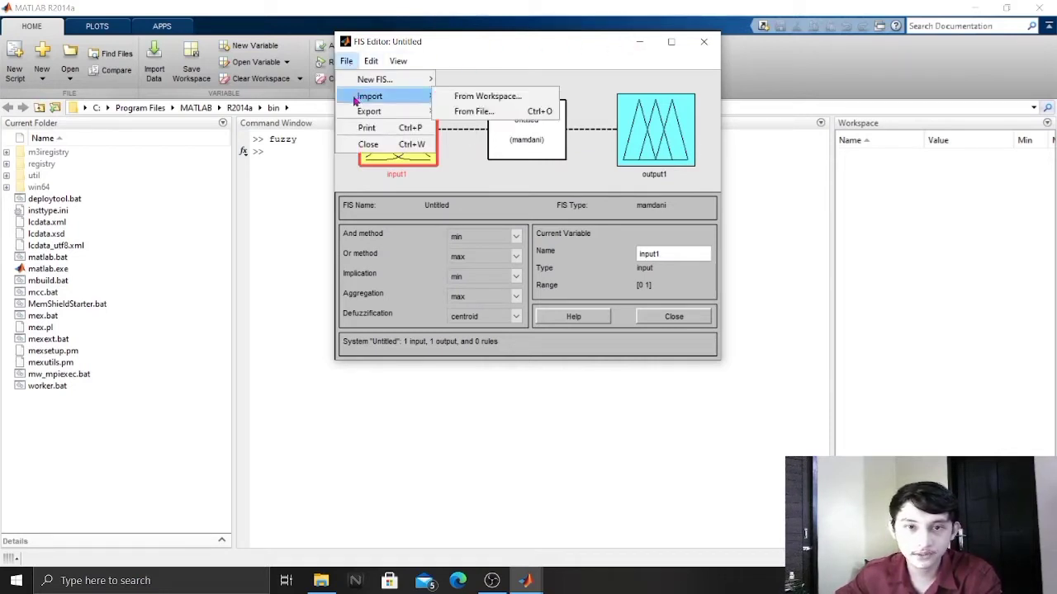
pyautogui.click(489, 112)
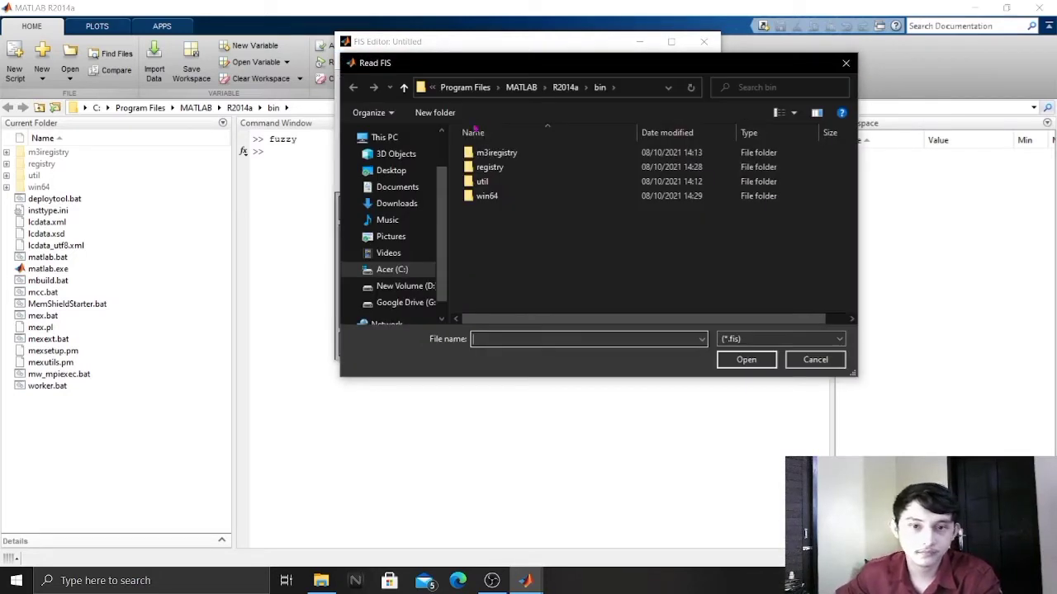
pyautogui.click(403, 188)
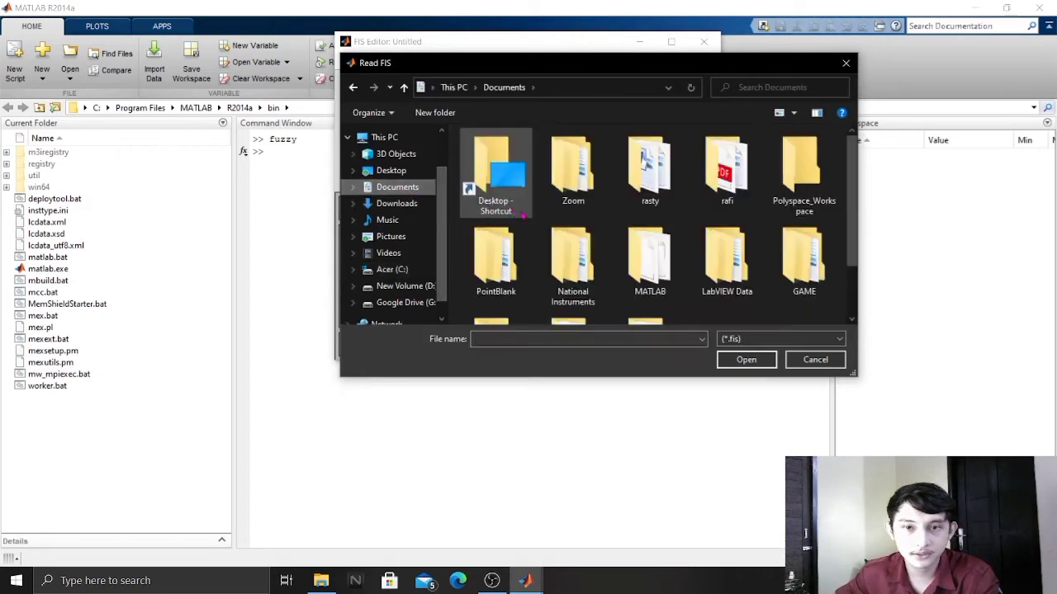
pyautogui.scroll(-1, 851, 211)
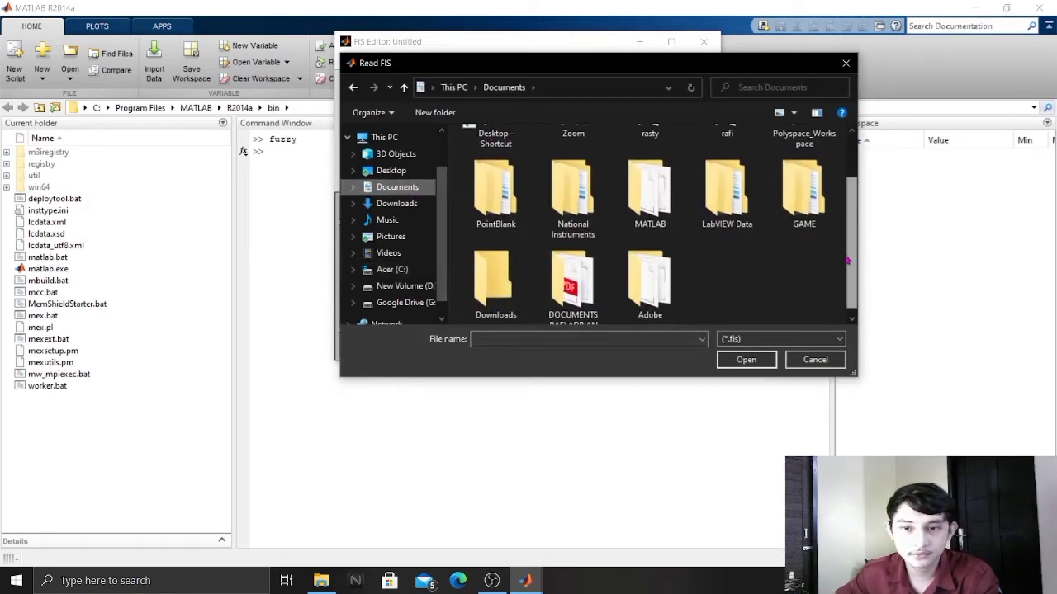
pyautogui.doubleClick(661, 216)
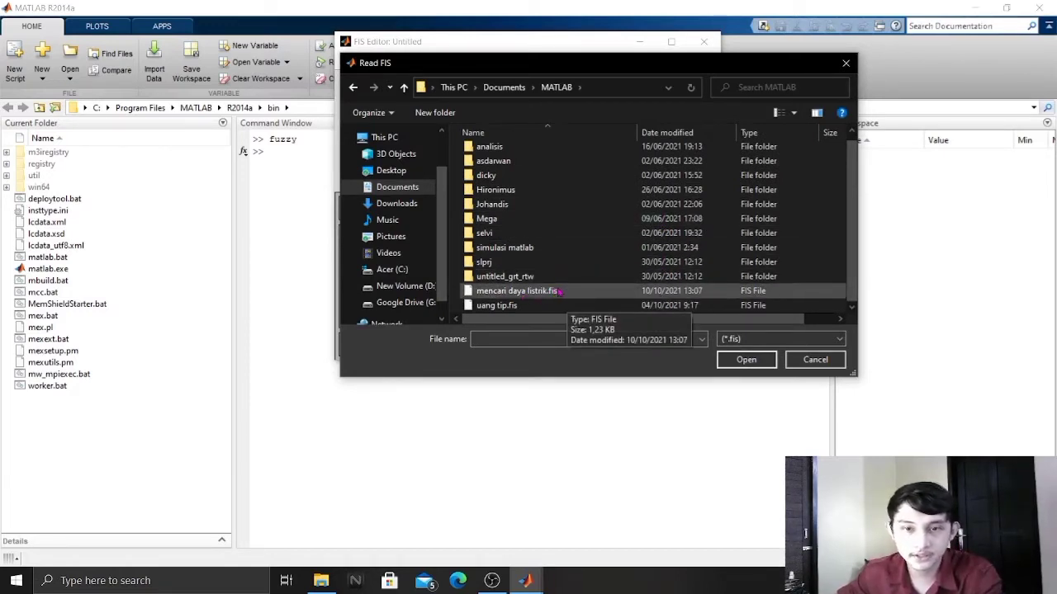
pyautogui.click(528, 291)
pyautogui.click(739, 361)
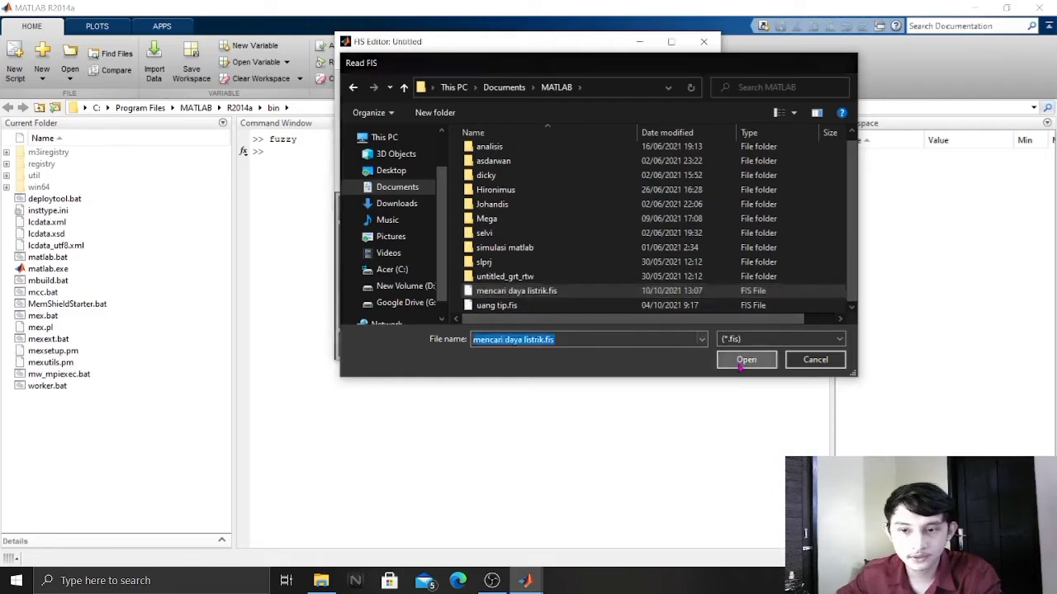
pyautogui.click(673, 45)
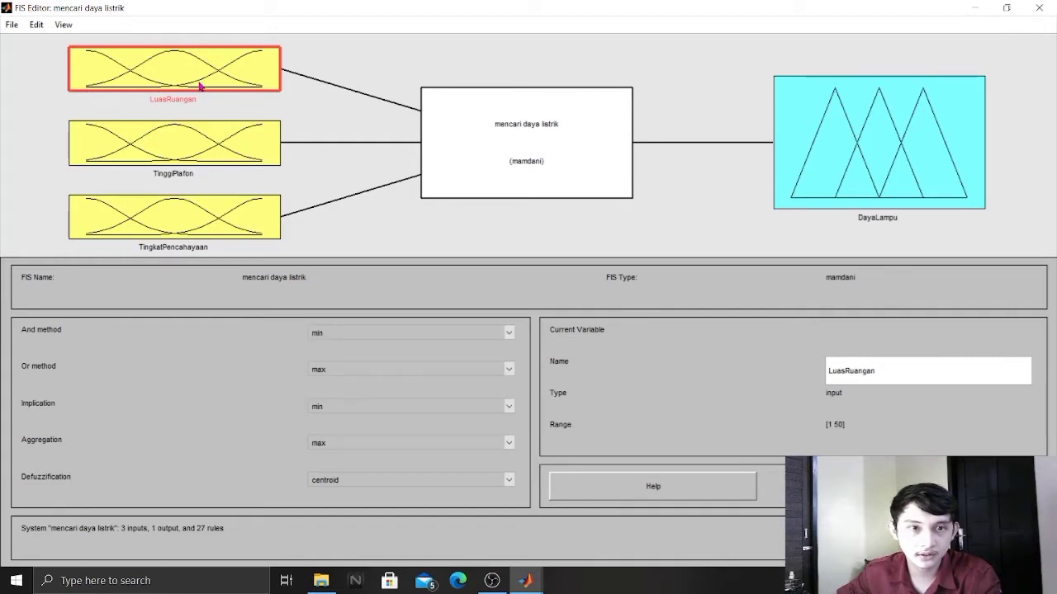
pyautogui.click(37, 25)
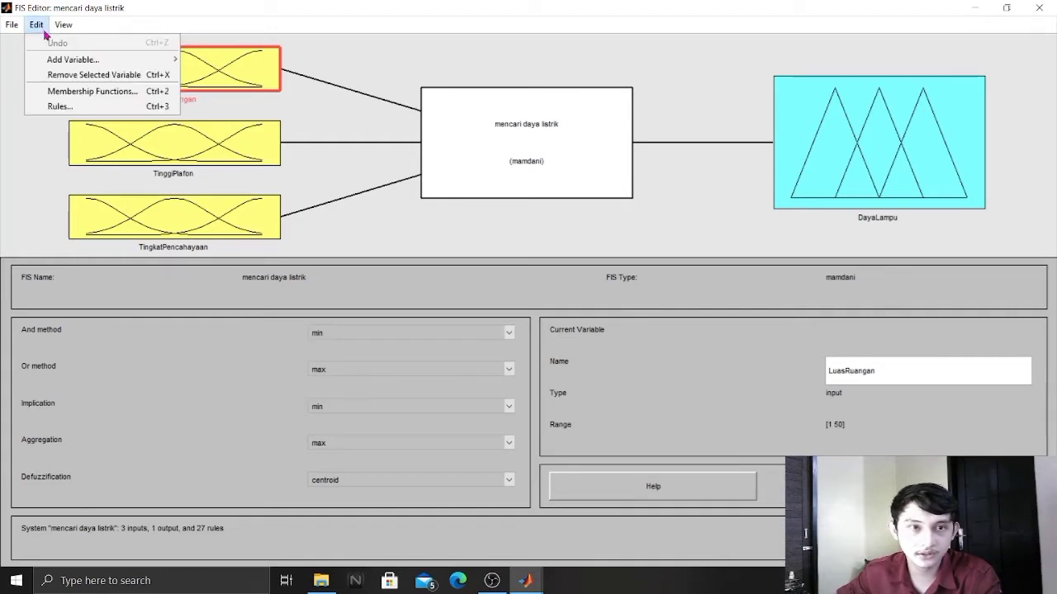
pyautogui.moveTo(64, 63)
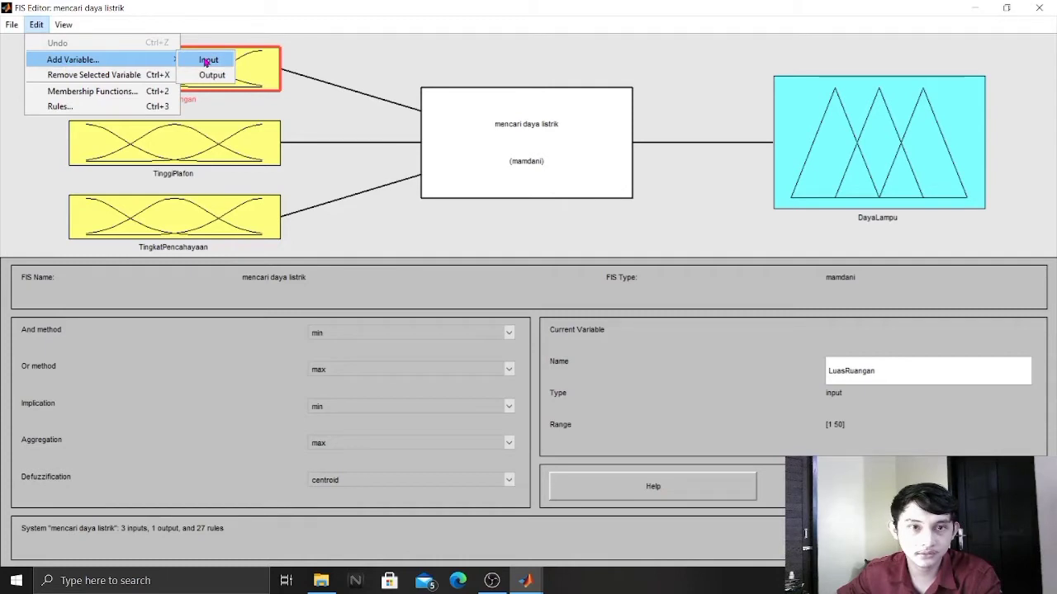
pyautogui.click(346, 70)
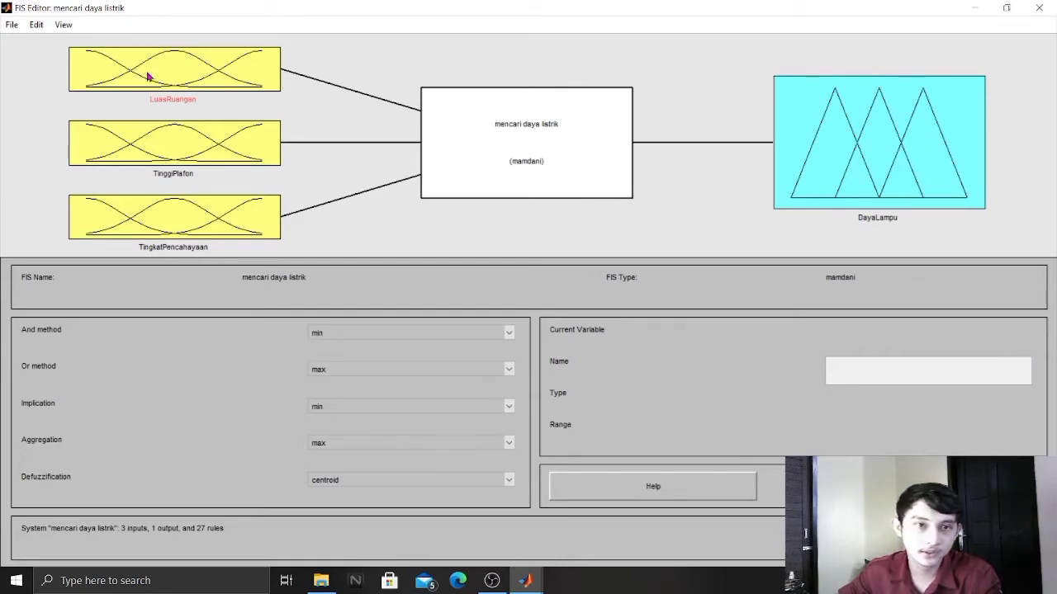
# - Review the name, type and range of the input variables LuasRuangan, TinggiPlafon and TingkatPencahayaan
pyautogui.doubleClick(185, 77)
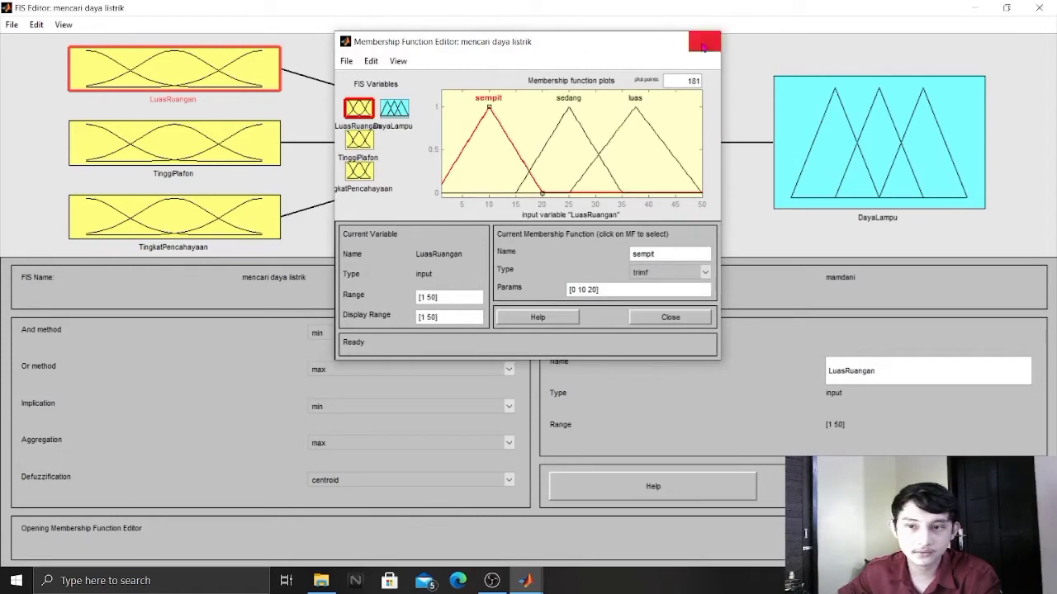
pyautogui.click(703, 41)
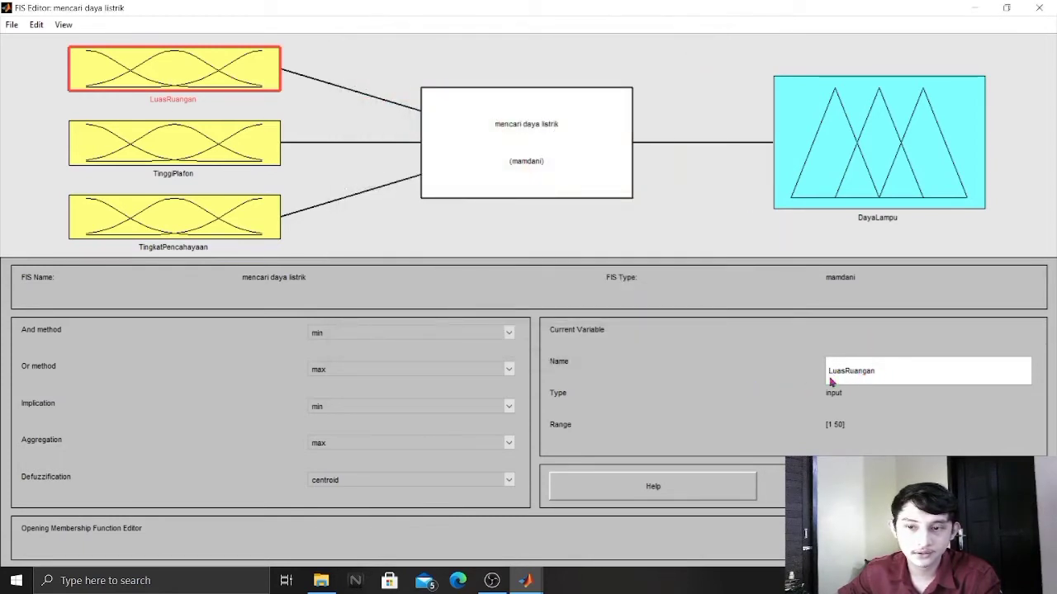
pyautogui.click(94, 148)
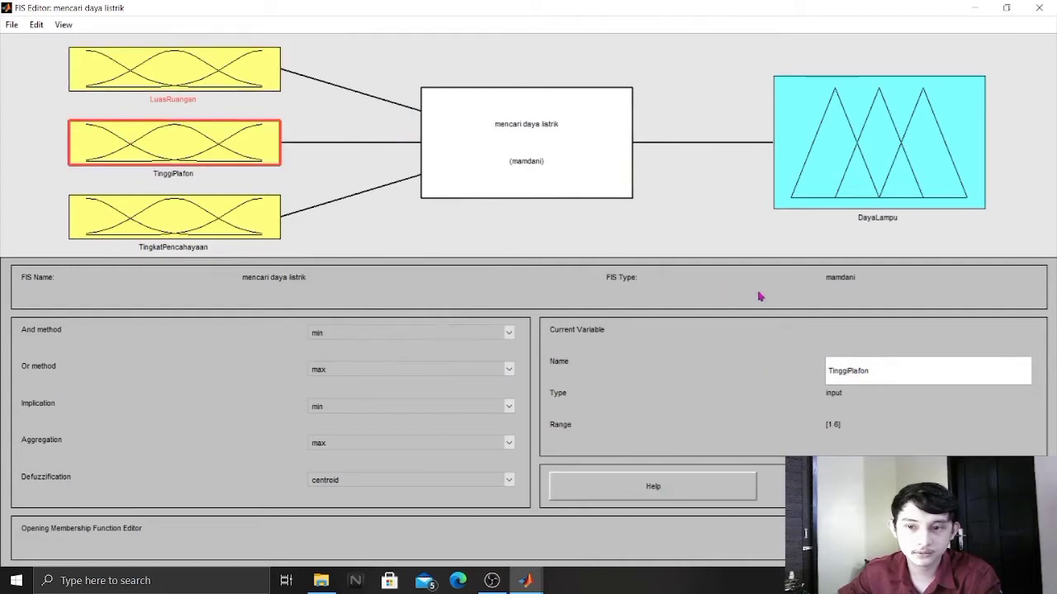
pyautogui.click(160, 218)
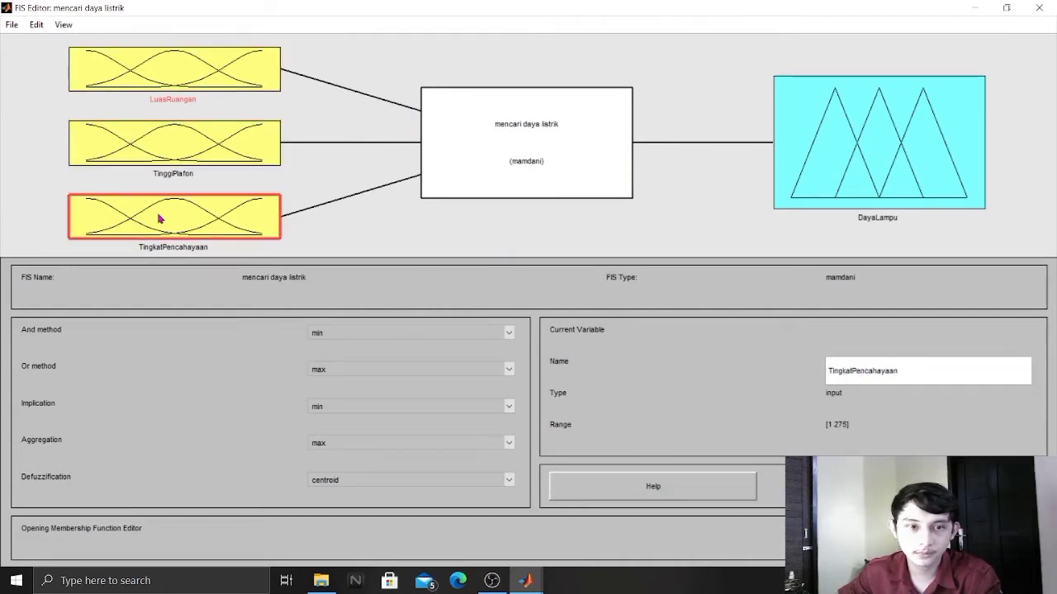
# - Open LuasRuangan in the Membership Function Editor and examine its range and the parameters of sempit, sedang and luas
pyautogui.click(199, 74)
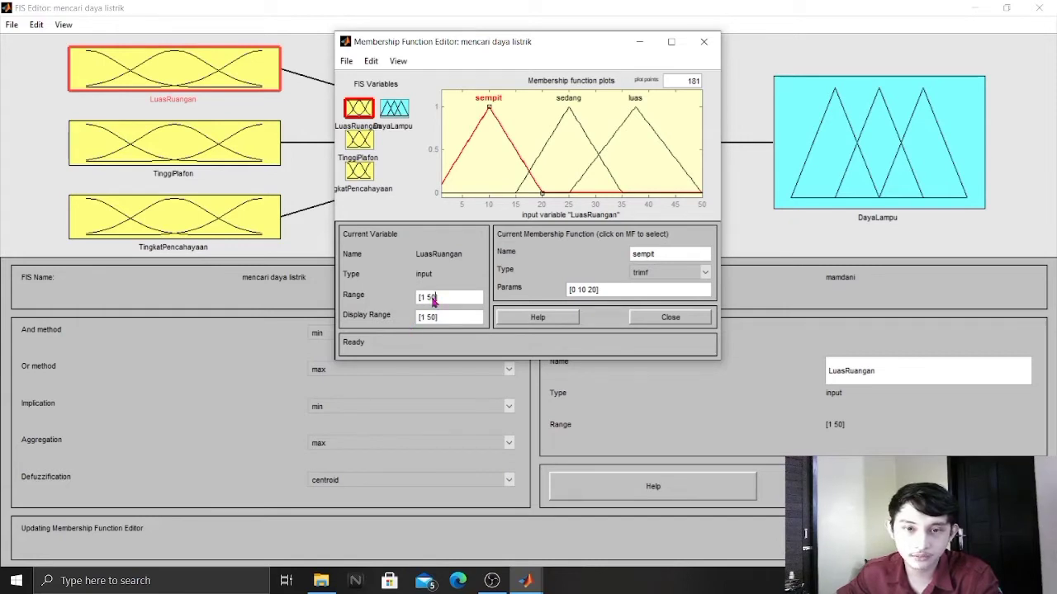
pyautogui.click(429, 304)
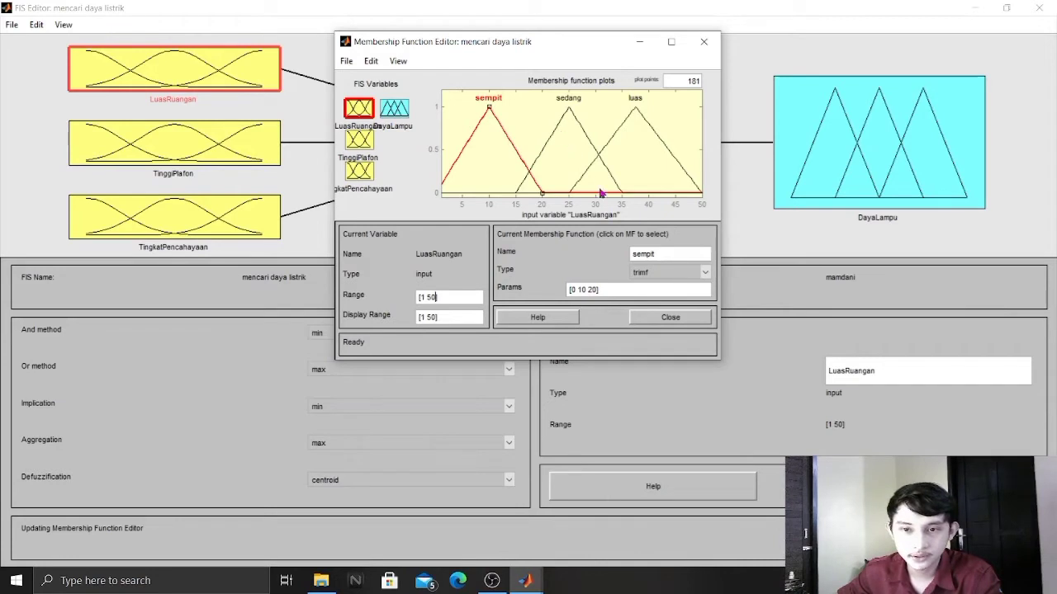
pyautogui.moveTo(659, 256)
pyautogui.mouseDown()
pyautogui.moveTo(625, 255)
pyautogui.moveTo(656, 254)
pyautogui.mouseUp()
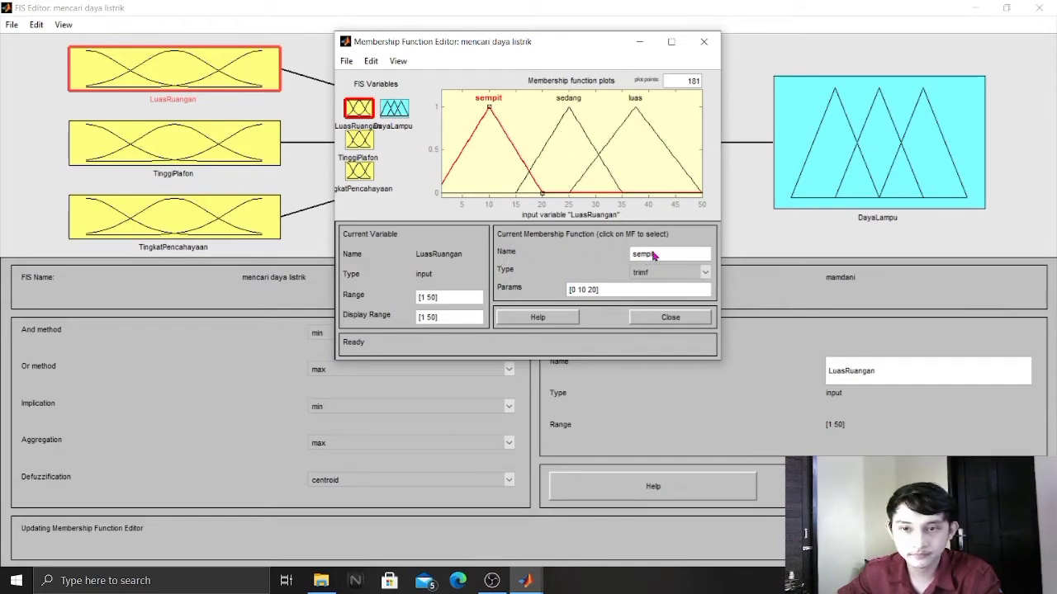
pyautogui.click(539, 155)
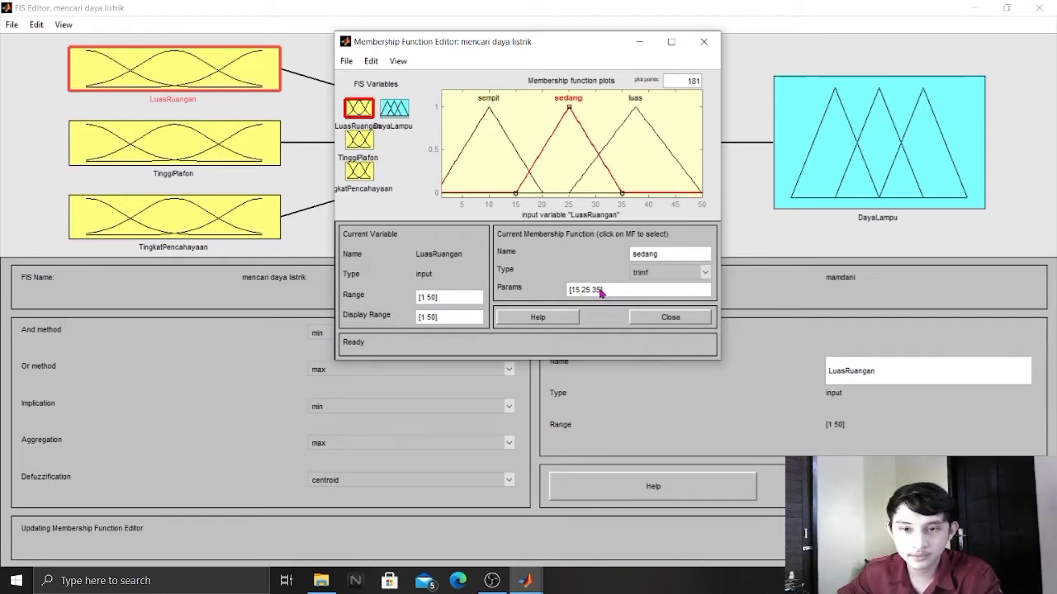
pyautogui.moveTo(600, 293); pyautogui.dragTo(572, 295)
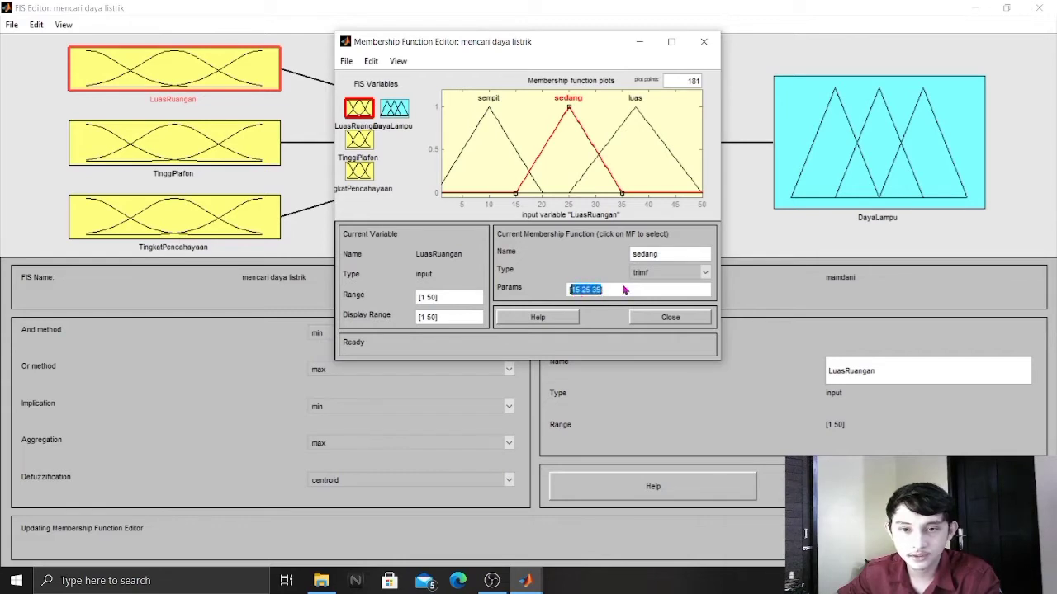
pyautogui.click(597, 295)
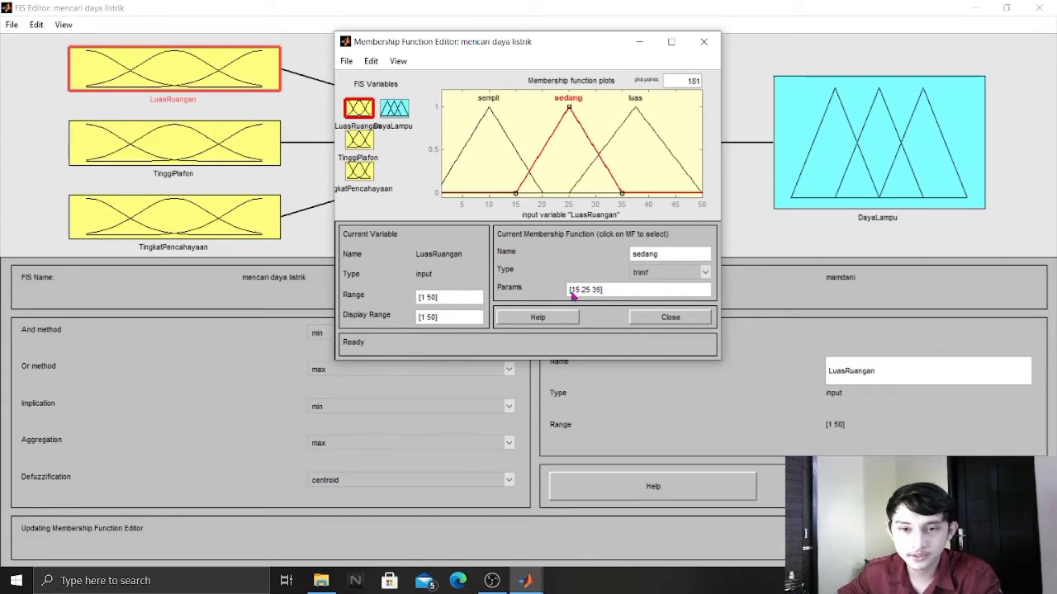
pyautogui.moveTo(580, 295); pyautogui.dragTo(601, 294)
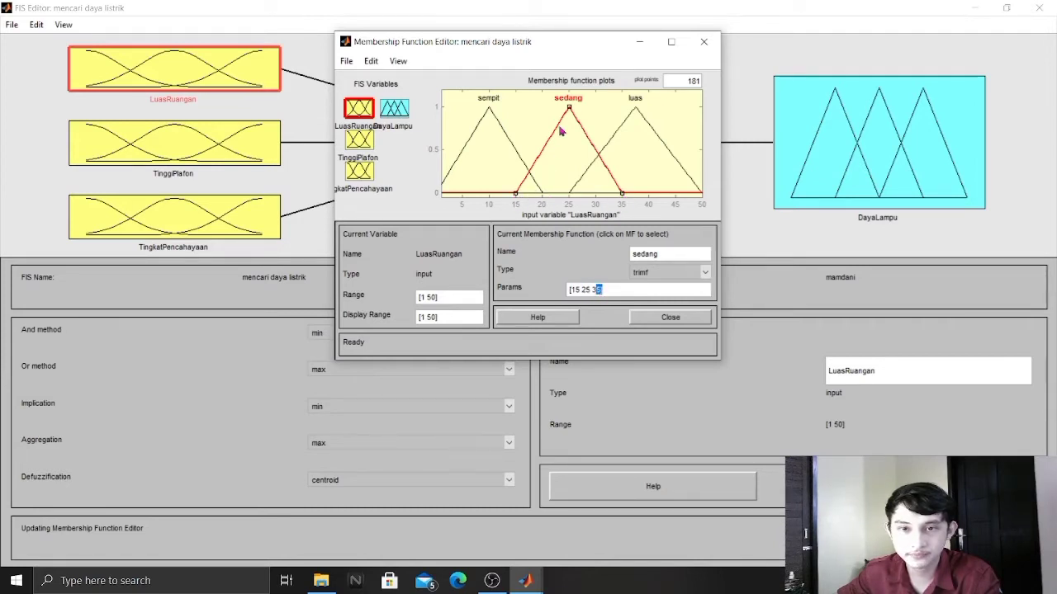
pyautogui.click(625, 294)
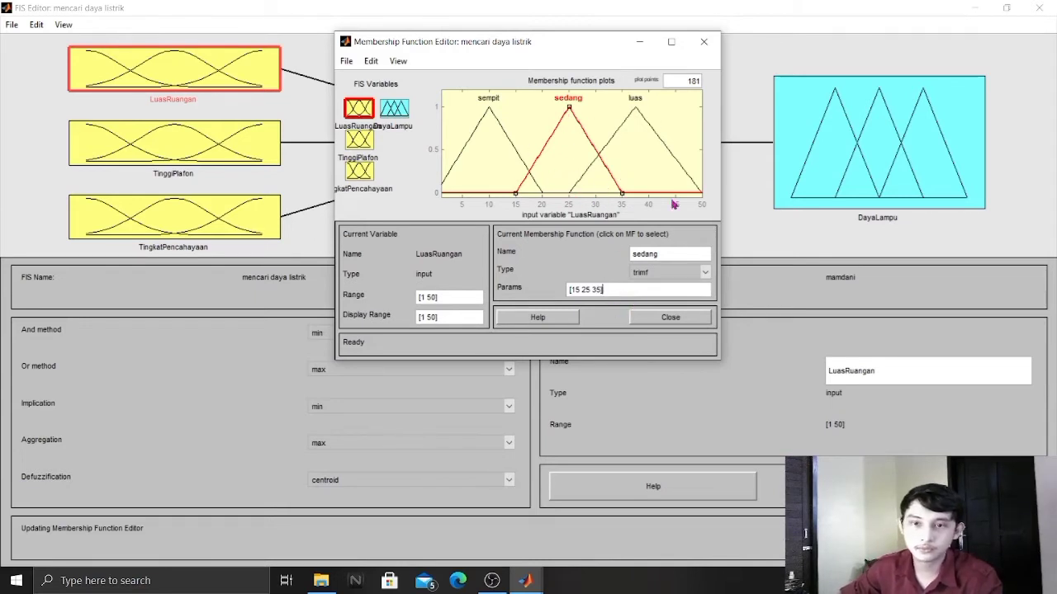
pyautogui.click(629, 120)
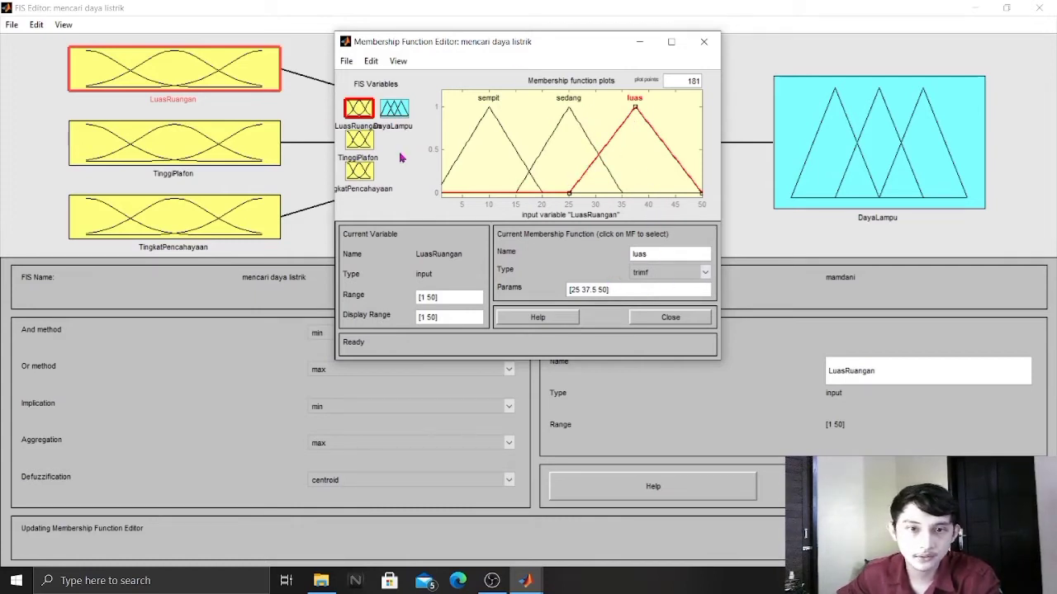
# - Examine the ranges and membership function parameters of the TinggiPlafon and TingkatPencahayaan inputs
pyautogui.click(360, 142)
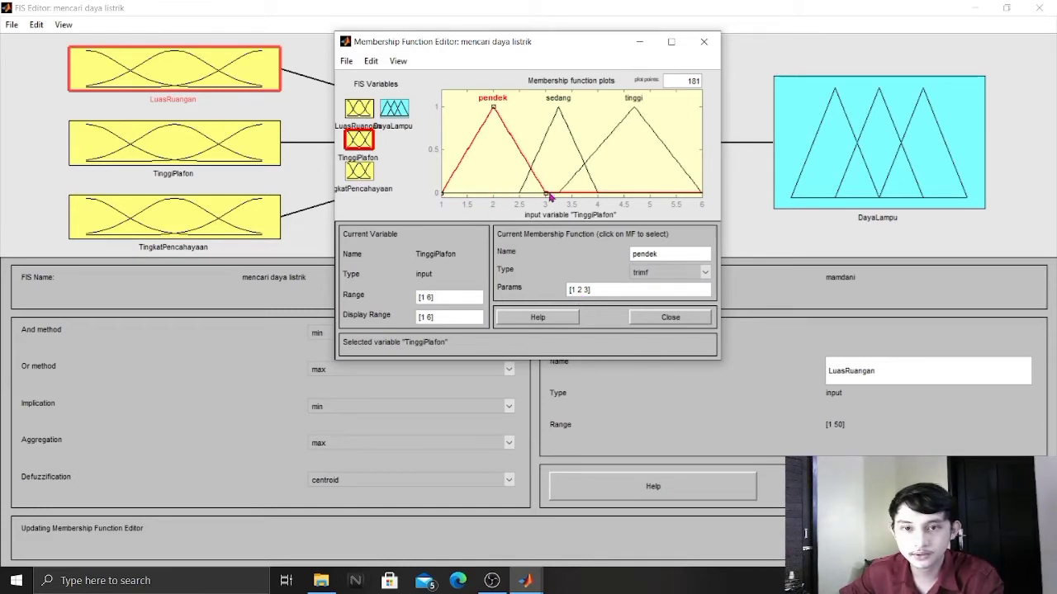
pyautogui.click(541, 152)
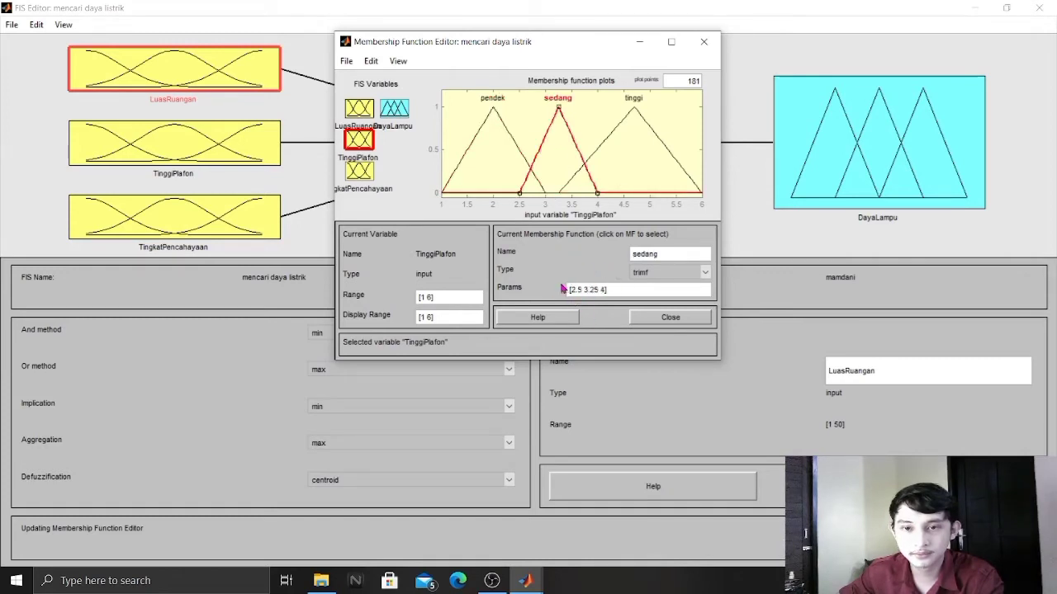
pyautogui.click(599, 152)
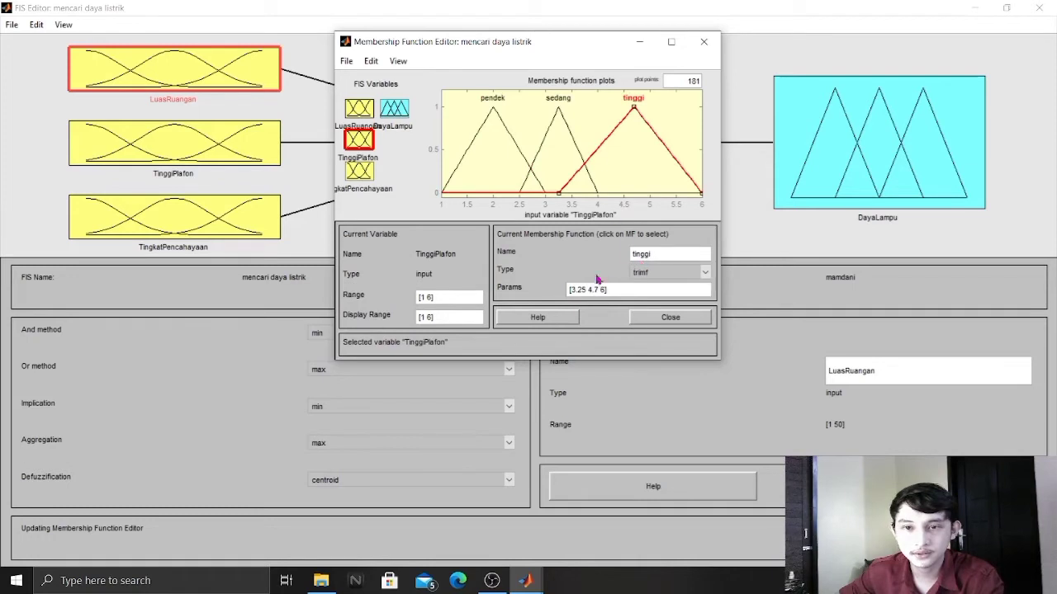
pyautogui.click(364, 175)
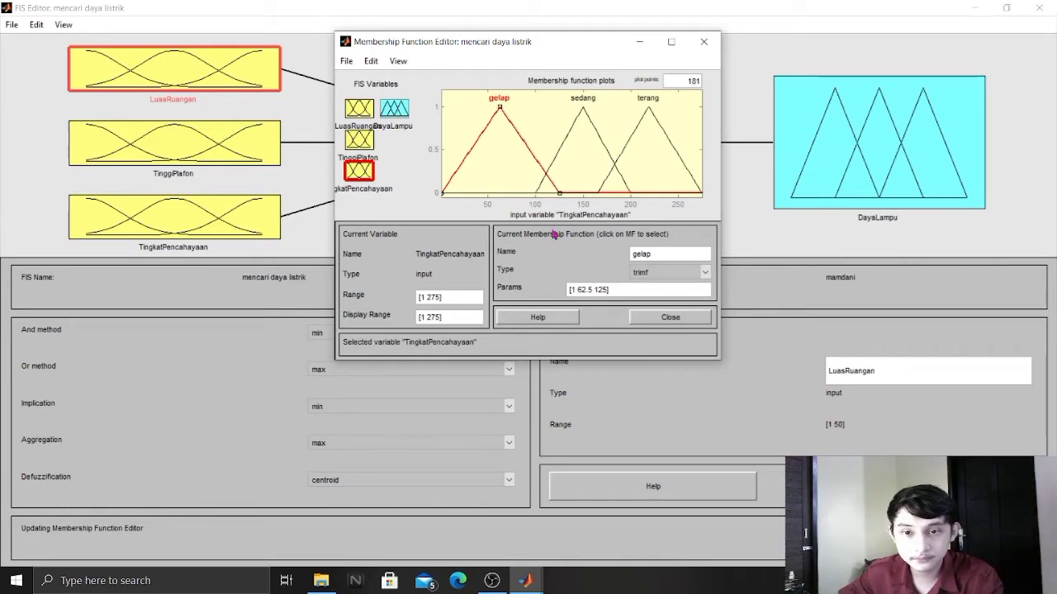
pyautogui.click(553, 161)
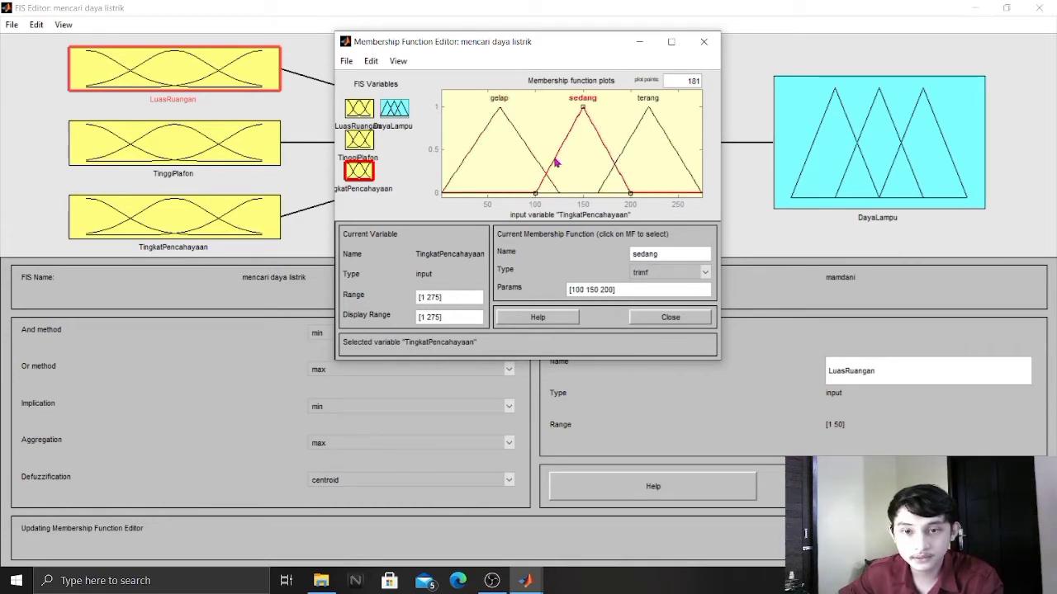
pyautogui.click(631, 144)
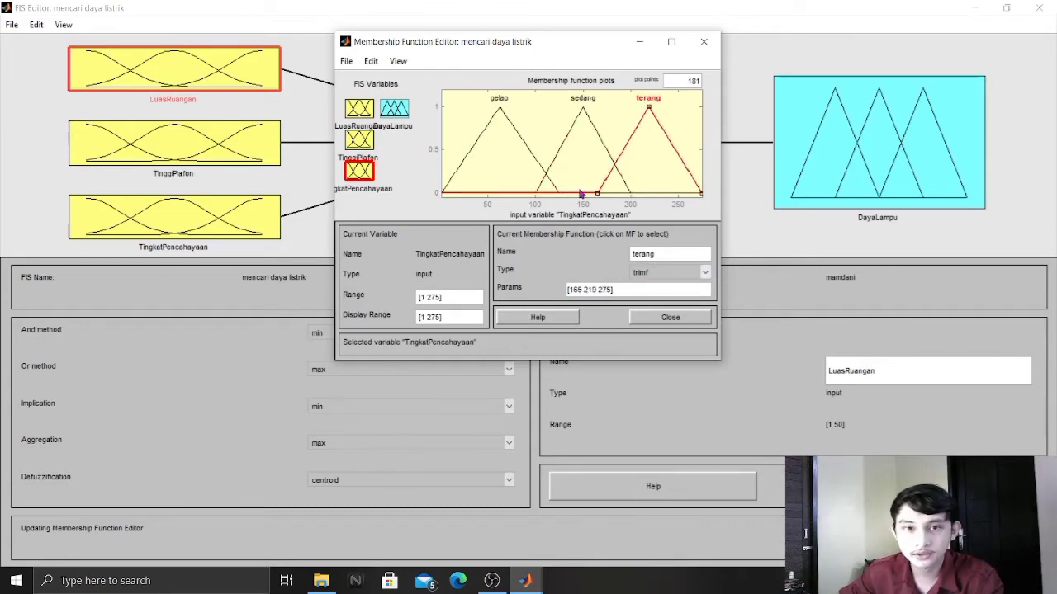
# - Examine the padam, redup and terang membership functions of the DayaLampu output variable
pyautogui.click(392, 118)
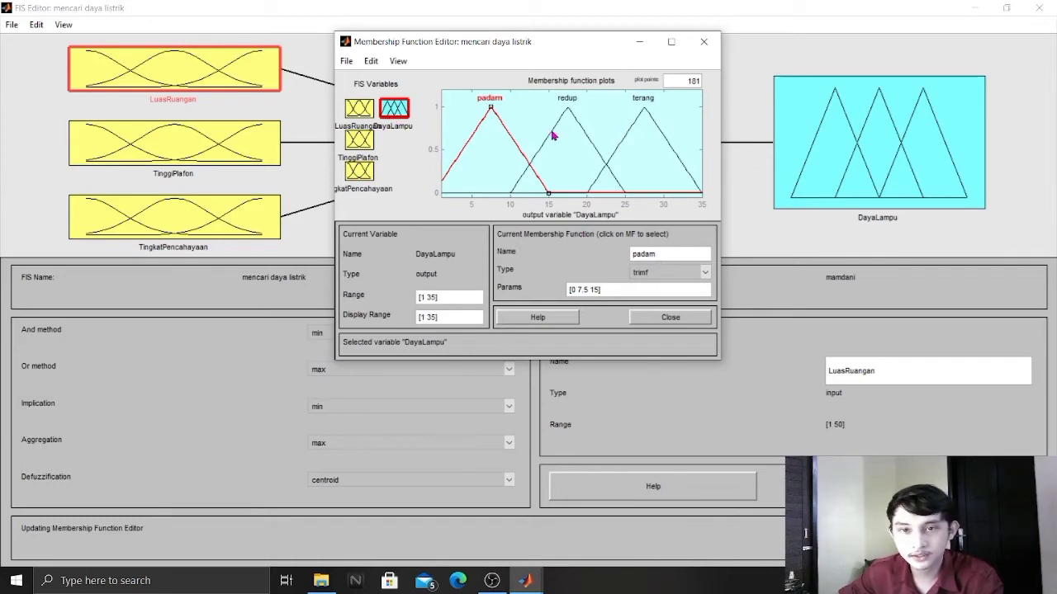
pyautogui.moveTo(553, 135); pyautogui.dragTo(556, 136)
pyautogui.click(627, 137)
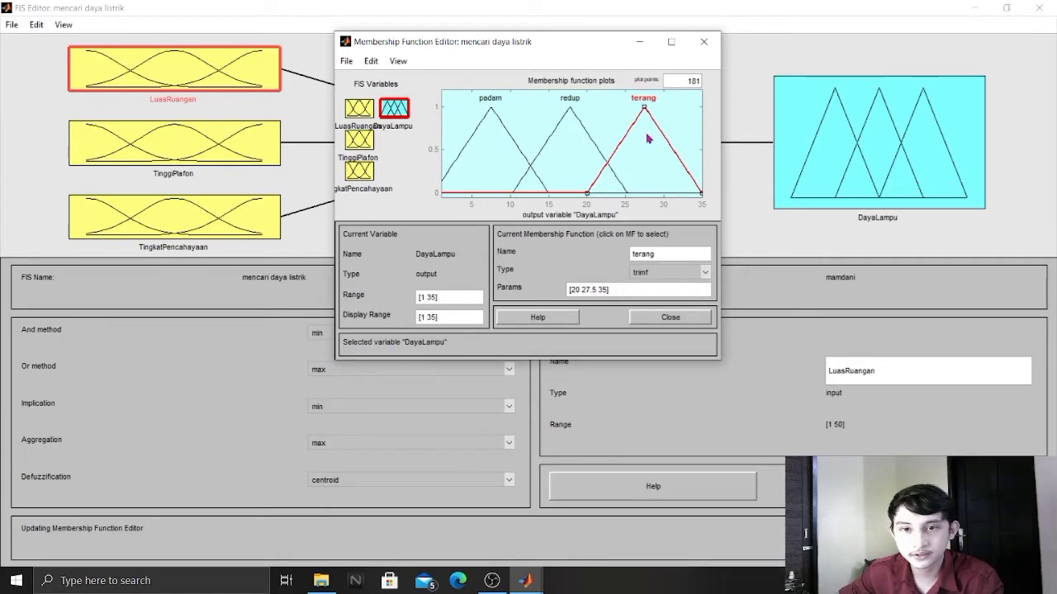
# - Compare the parameters of the padam, redup and terang membership functions of DayaLampu
pyautogui.click(596, 140)
pyautogui.click(514, 142)
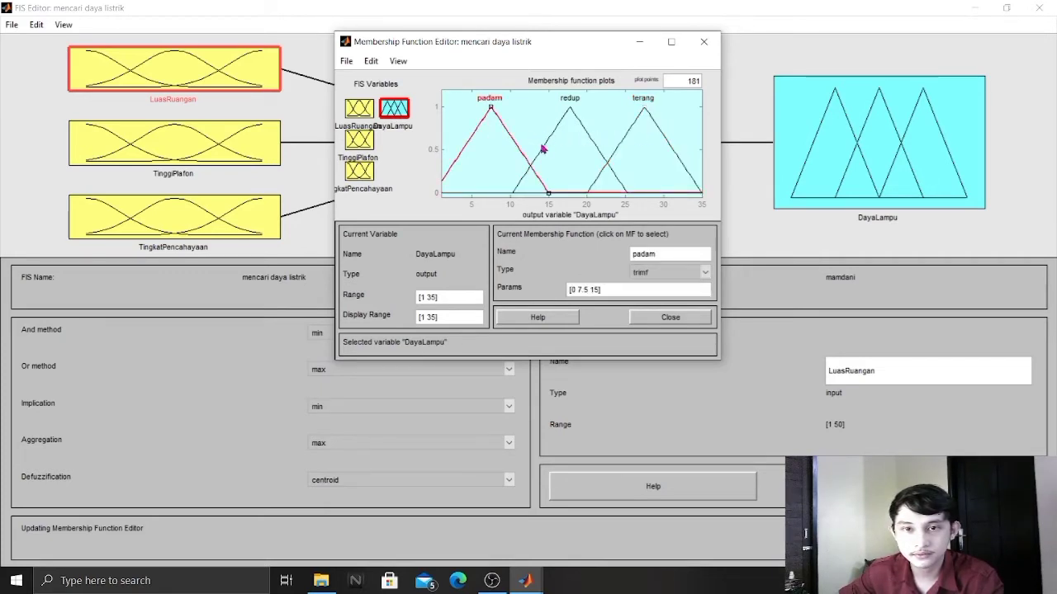
pyautogui.moveTo(554, 151); pyautogui.dragTo(556, 151)
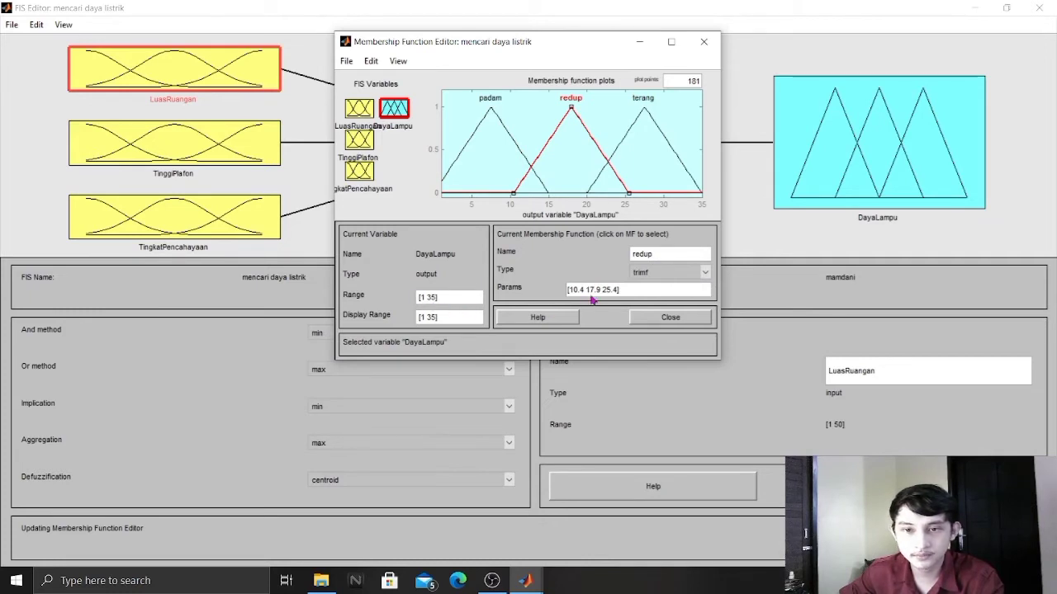
pyautogui.click(614, 158)
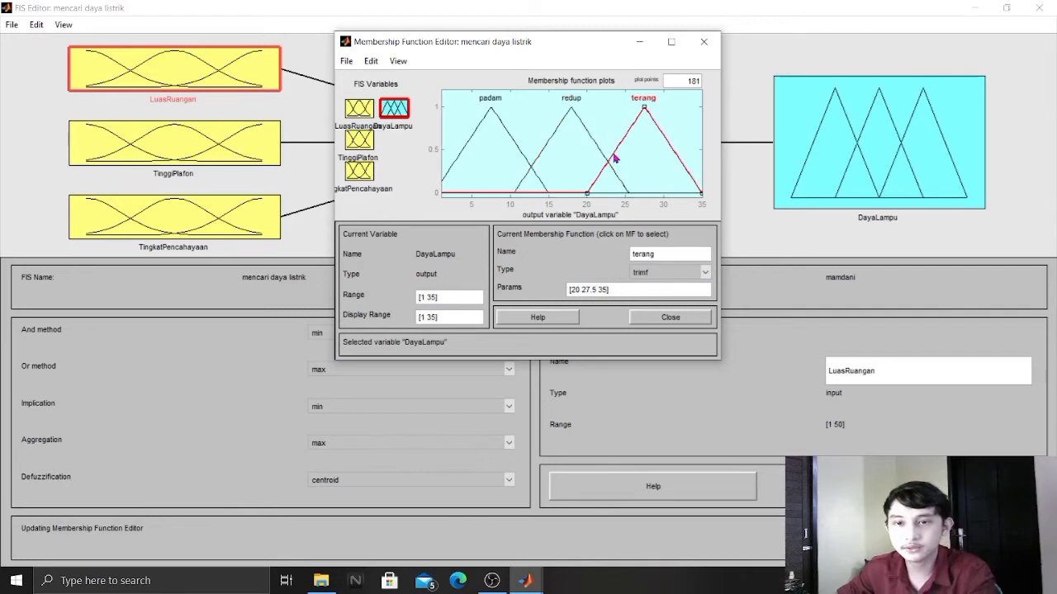
pyautogui.click(526, 159)
pyautogui.click(553, 149)
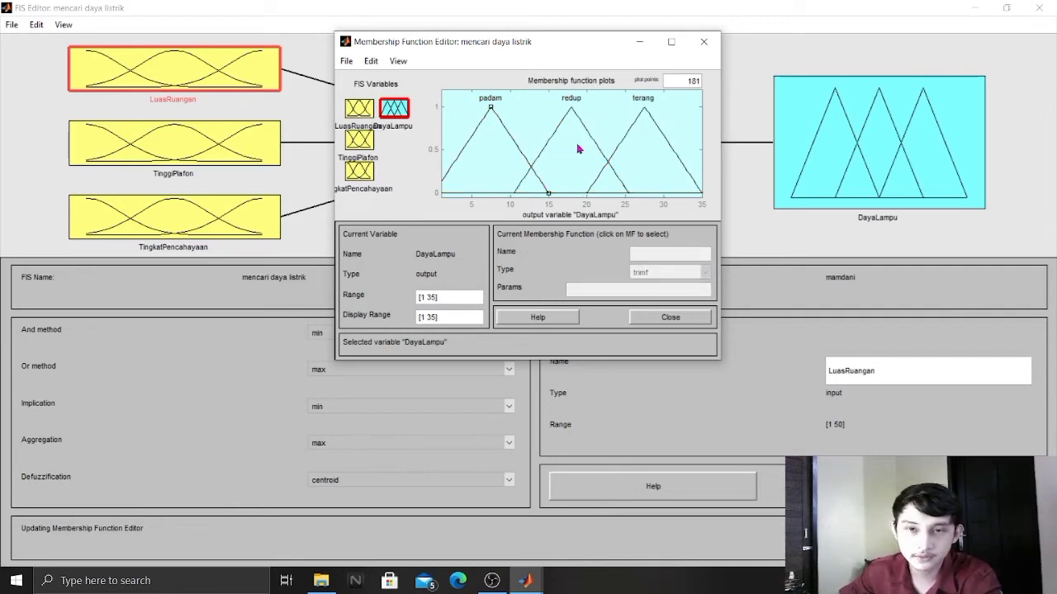
pyautogui.click(598, 149)
pyautogui.click(615, 154)
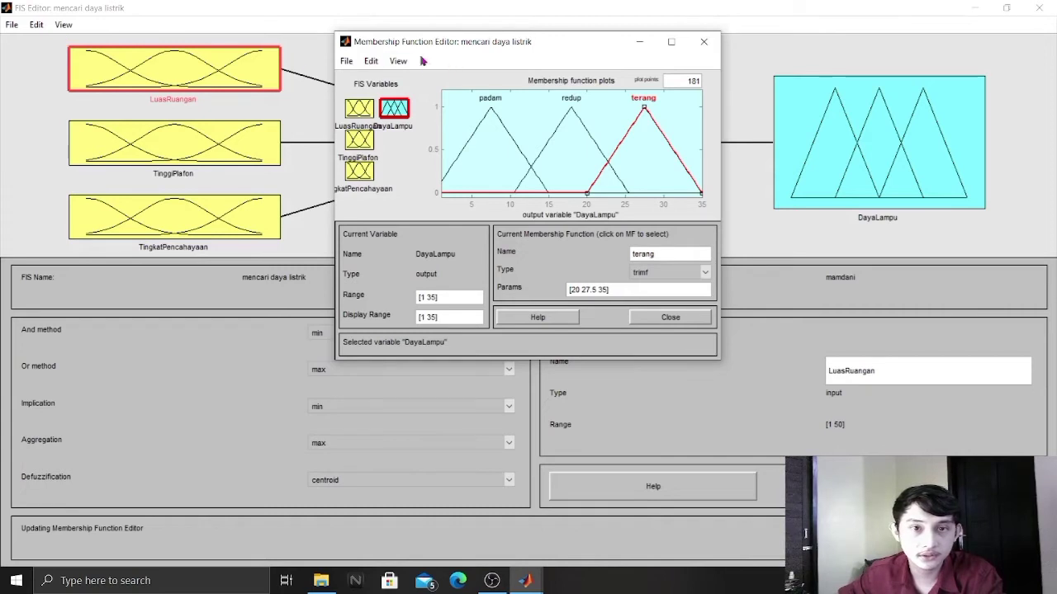
# - Open the Rule Editor for the lamp power system and maximize its window to show the full rule texts
pyautogui.click(370, 62)
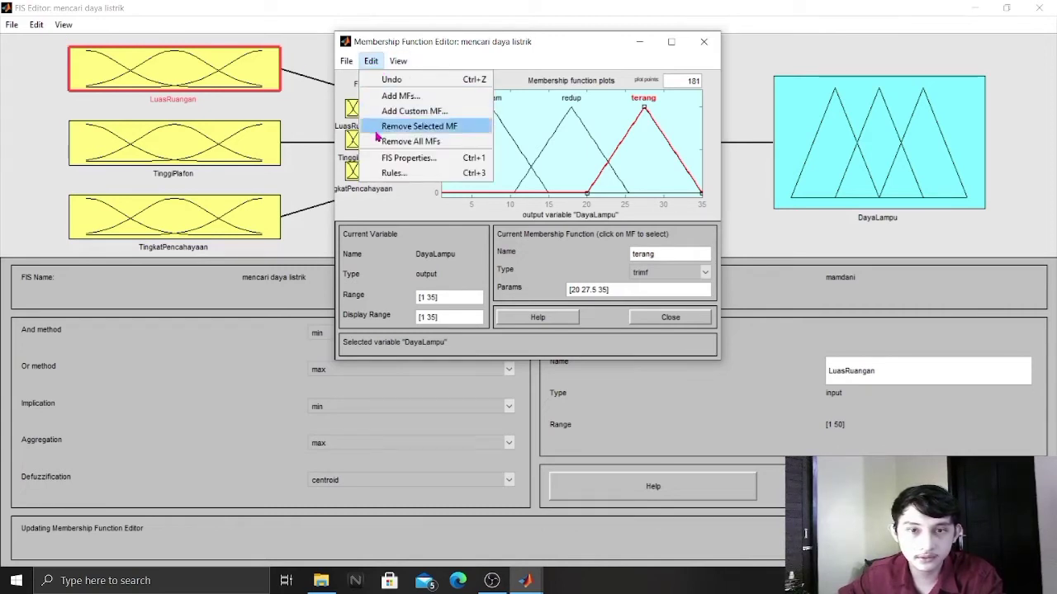
pyautogui.click(468, 173)
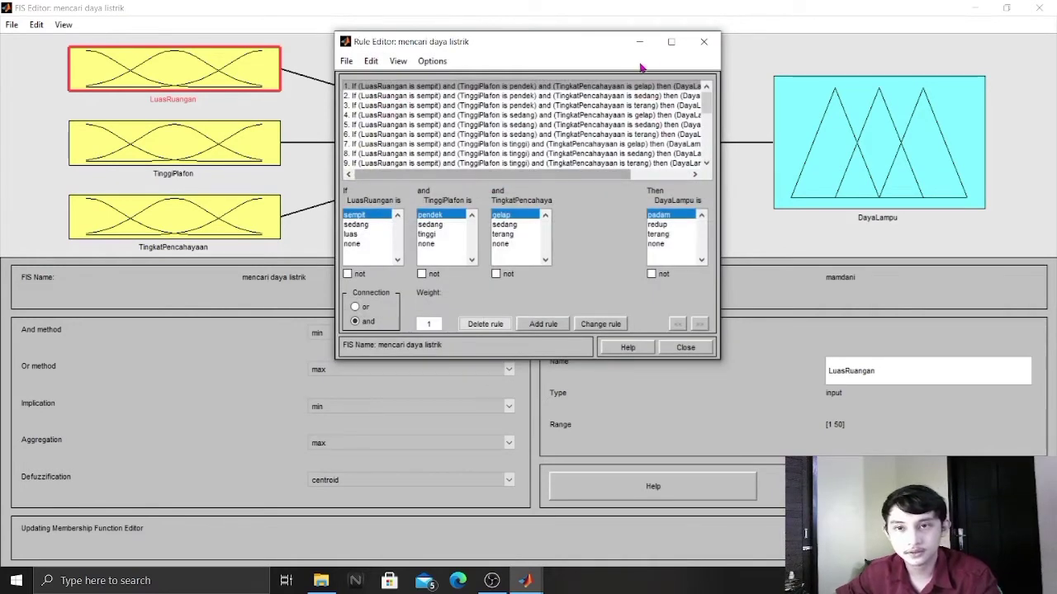
pyautogui.click(671, 41)
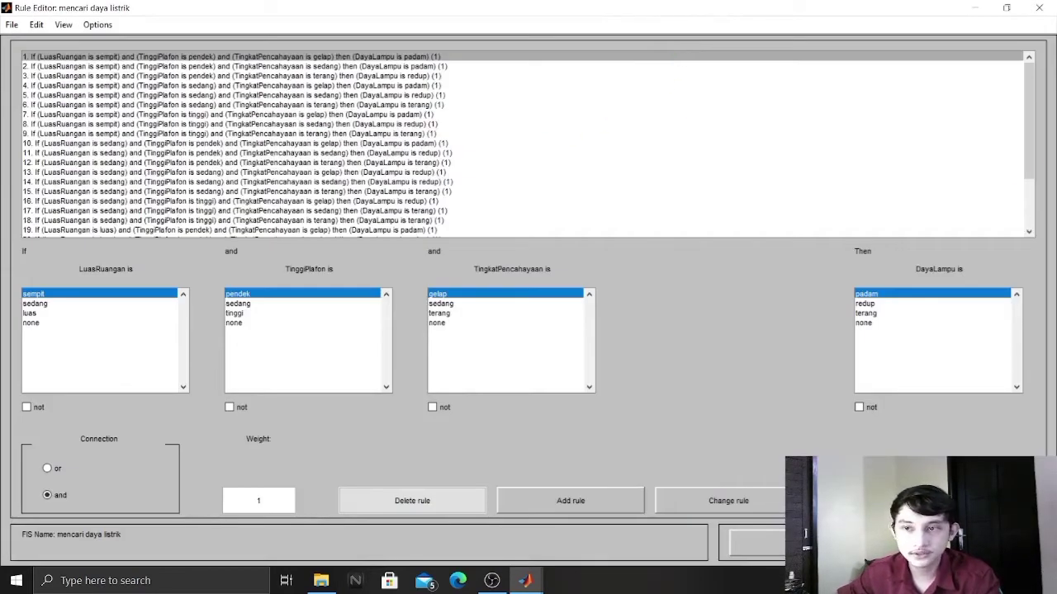
pyautogui.moveTo(1030, 167)
pyautogui.mouseDown()
pyautogui.moveTo(1032, 212)
pyautogui.moveTo(1037, 159)
pyautogui.moveTo(1036, 226)
pyautogui.moveTo(1034, 176)
pyautogui.mouseUp()
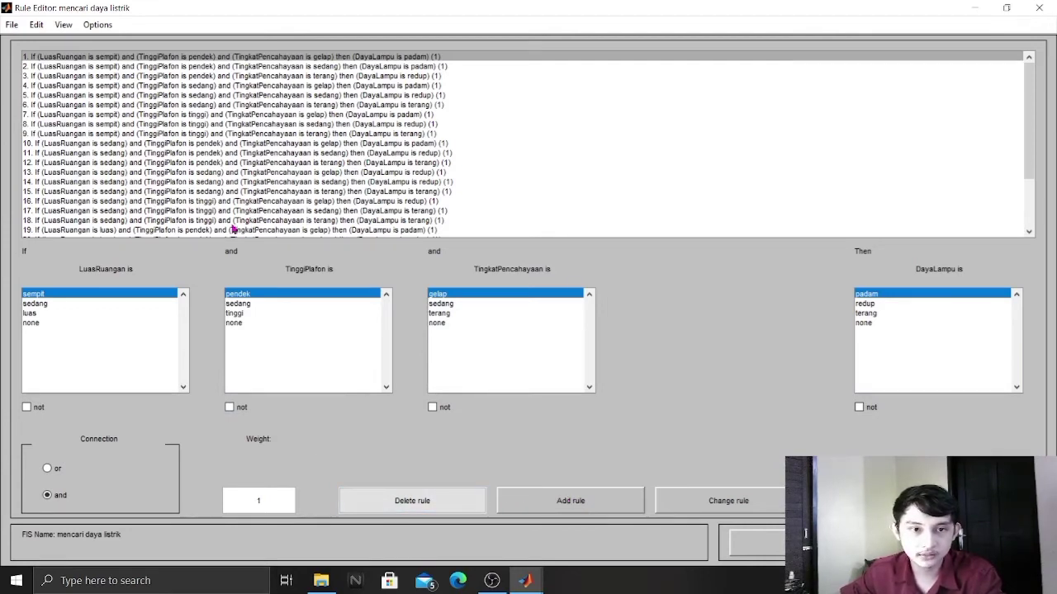
# - Read through the full list of fuzzy rules, checking the input and output terms of rules 17 and 27
pyautogui.click(100, 212)
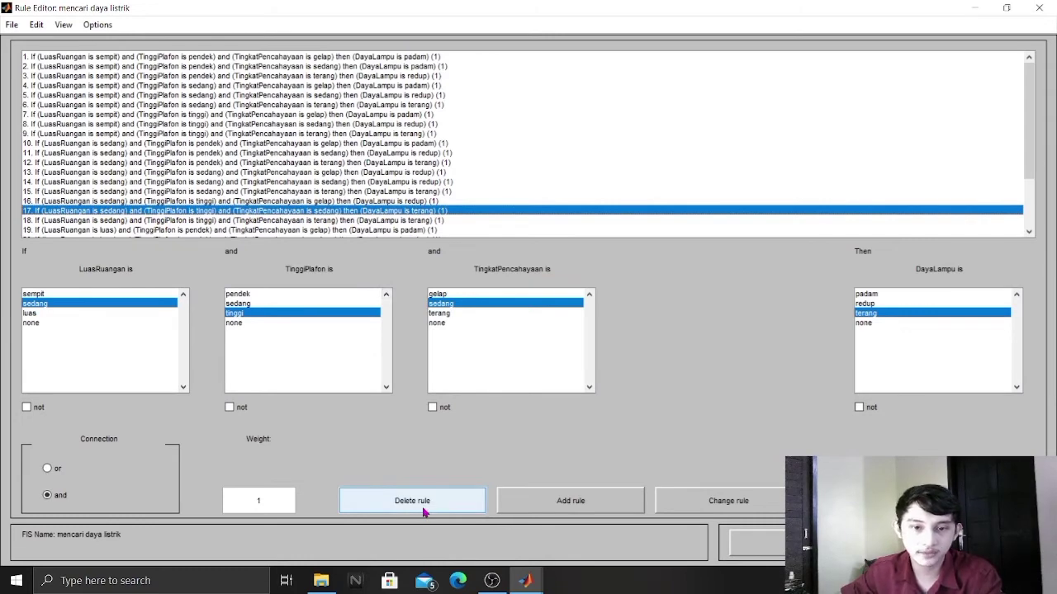
pyautogui.scroll(-3, 429, 224)
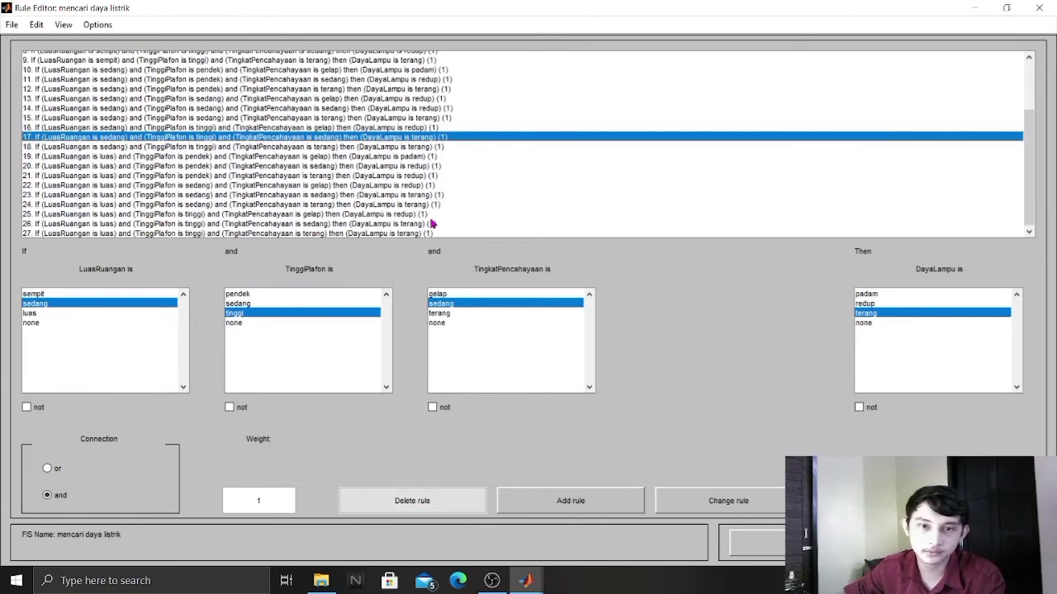
pyautogui.scroll(3, 432, 223)
pyautogui.scroll(-3, 433, 222)
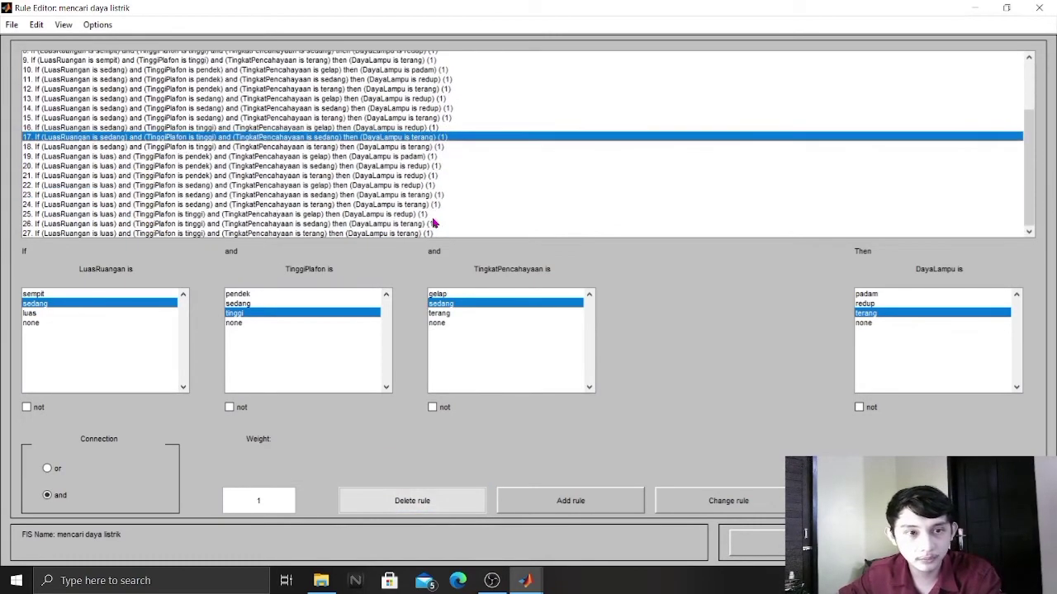
pyautogui.click(41, 234)
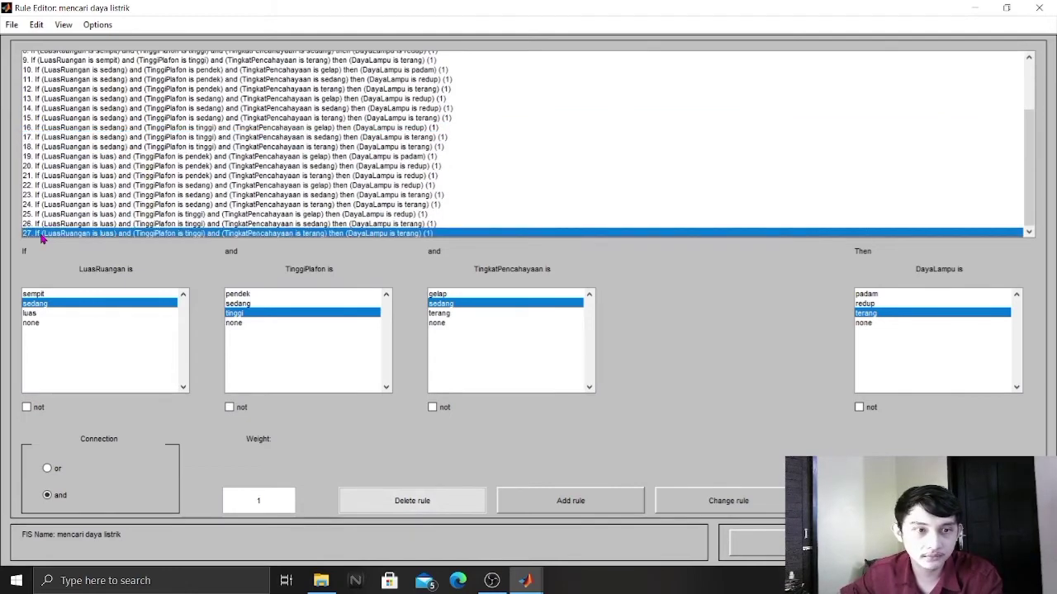
pyautogui.scroll(3, 41, 231)
pyautogui.scroll(-3, 42, 231)
pyautogui.scroll(3, 42, 231)
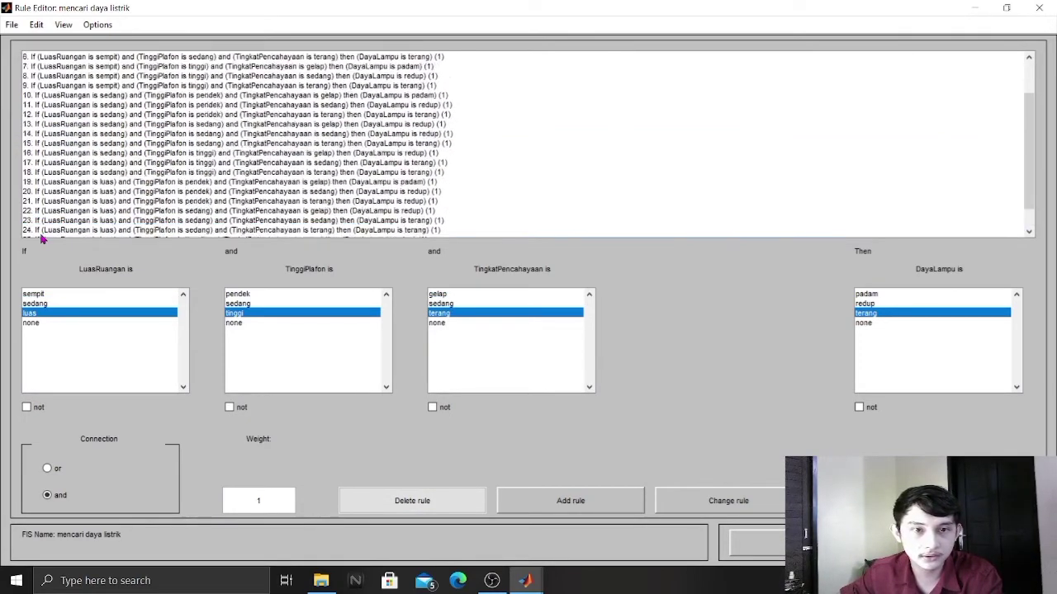
pyautogui.scroll(-3, 41, 238)
pyautogui.scroll(3, 41, 238)
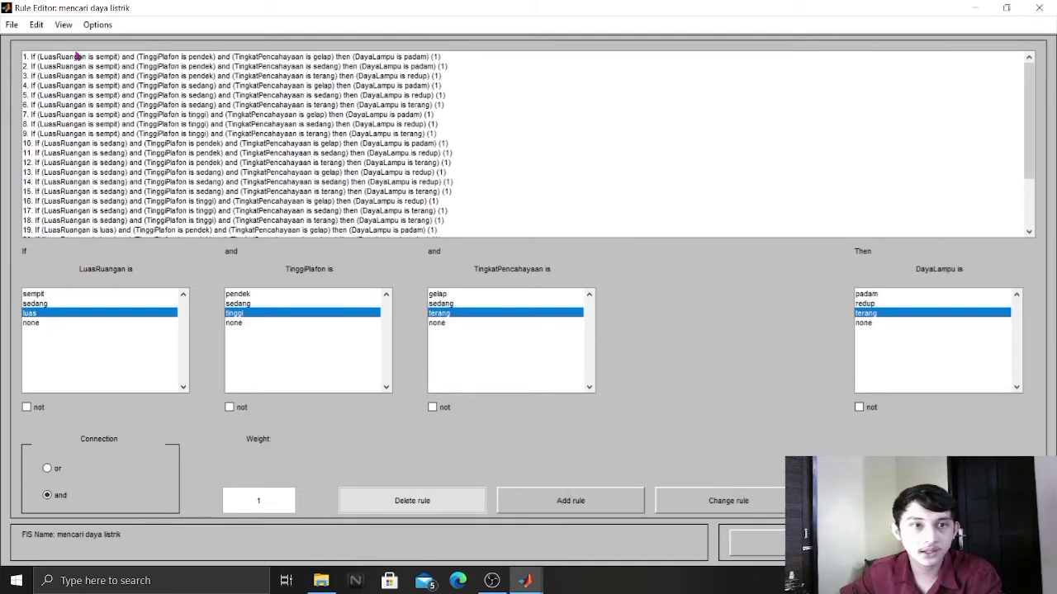
# - Open the Rule Viewer for the fuzzy system and maximize its window
pyautogui.click(66, 25)
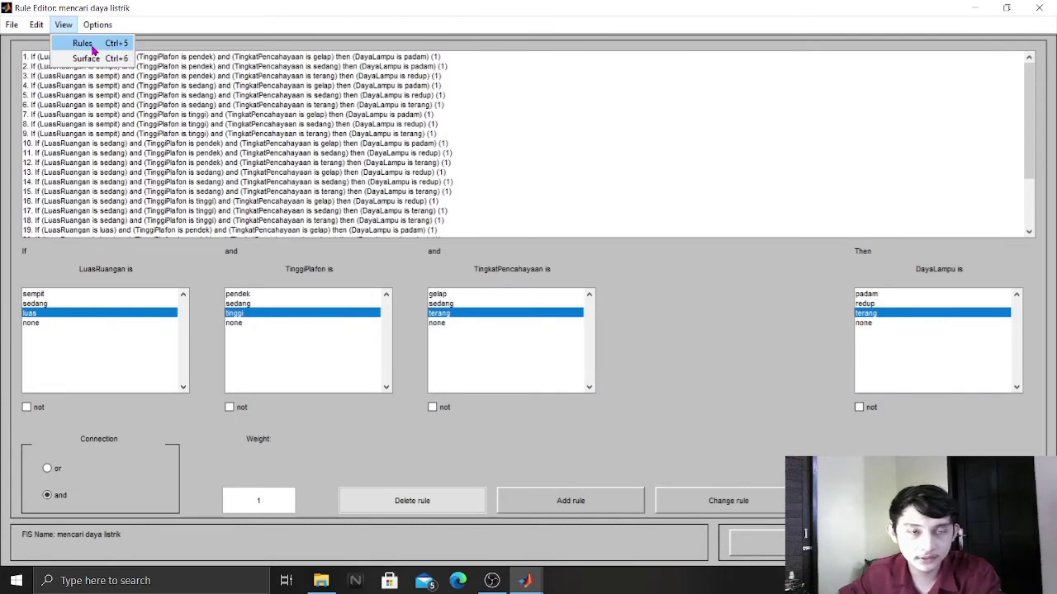
pyautogui.click(83, 43)
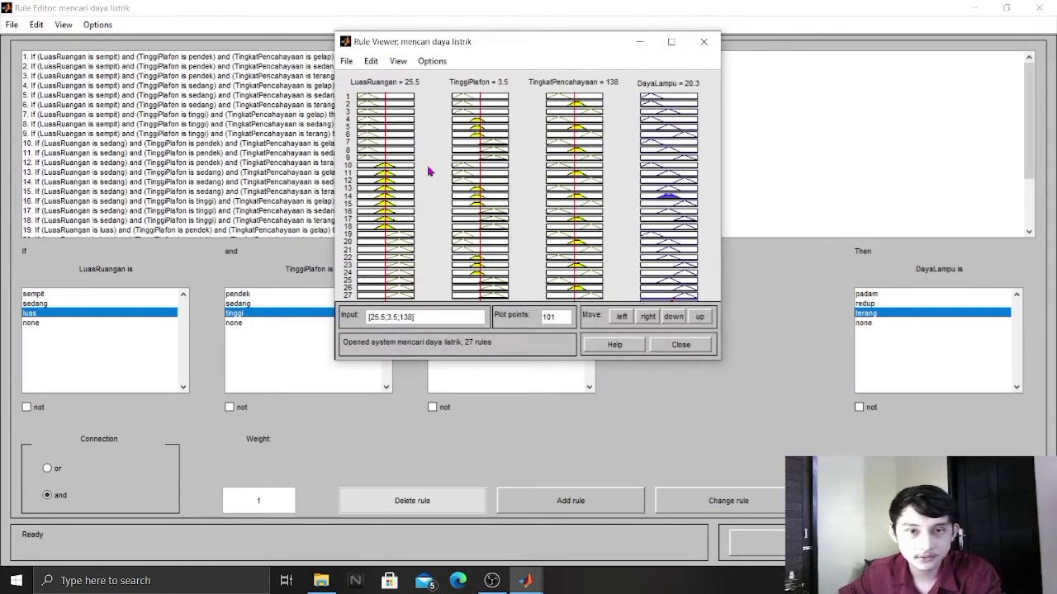
pyautogui.click(671, 41)
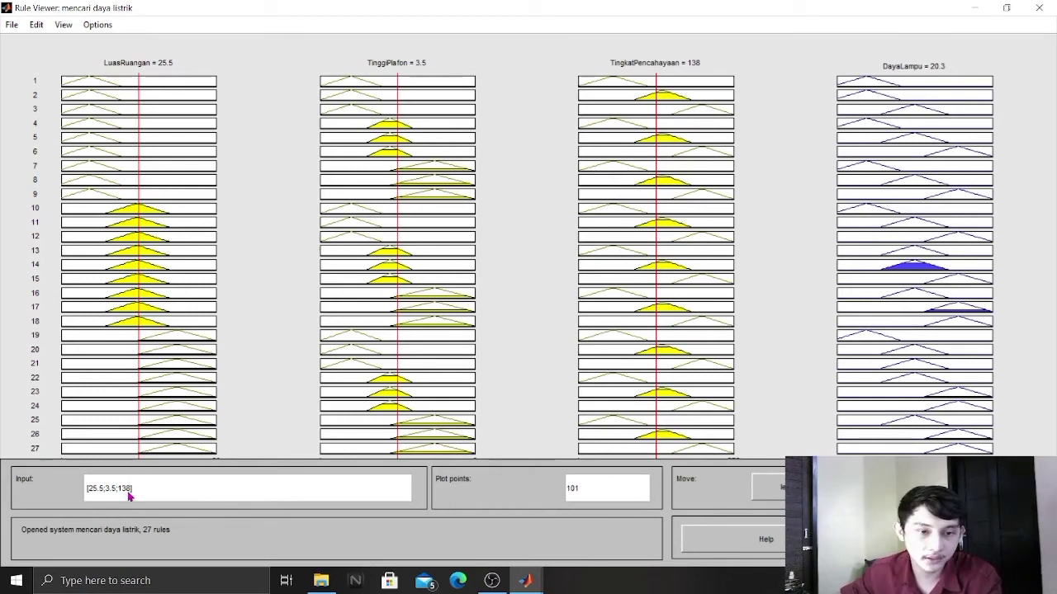
# - Evaluate the rules with the input values [12 3 180]
pyautogui.moveTo(130, 492); pyautogui.dragTo(89, 495)
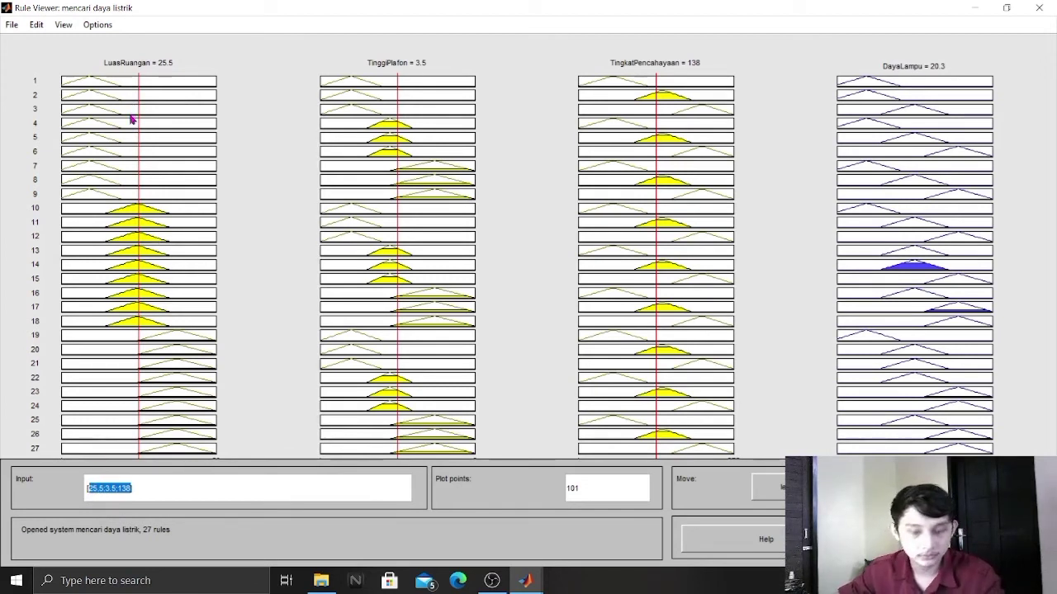
pyautogui.write('[12]')
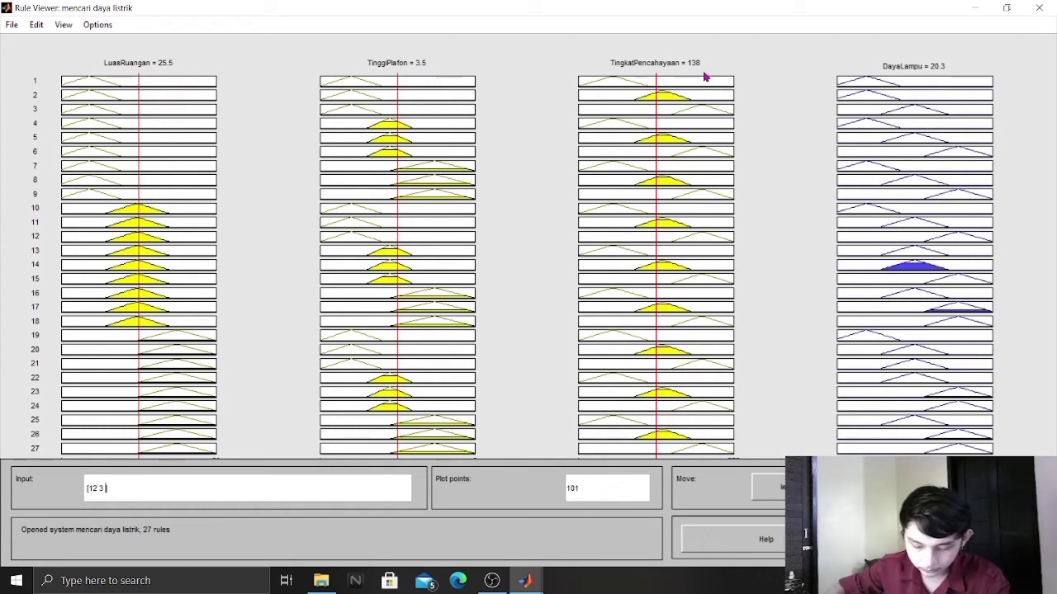
pyautogui.write('180')
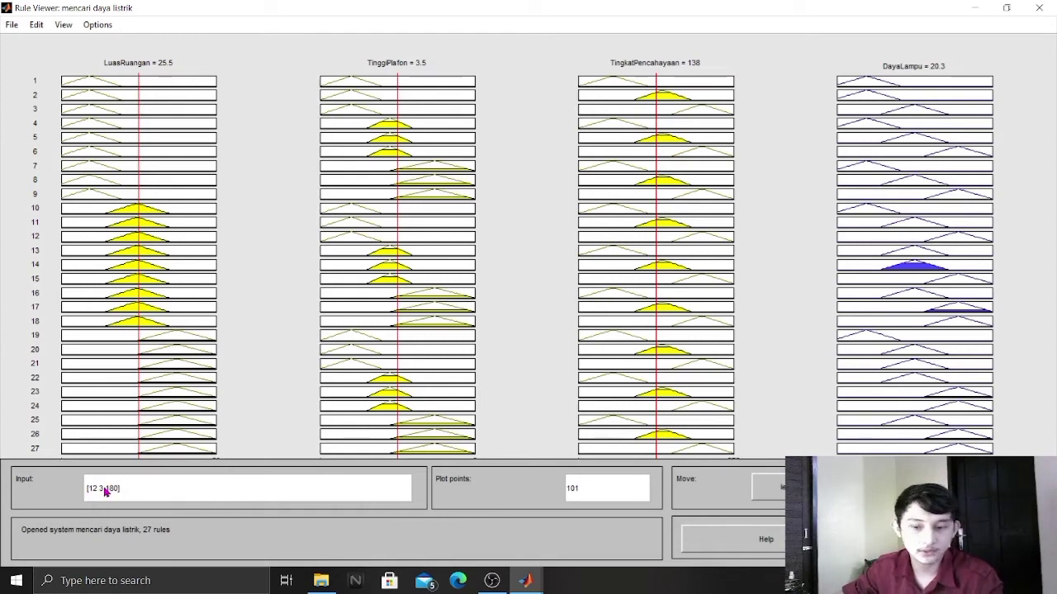
pyautogui.press('Return')
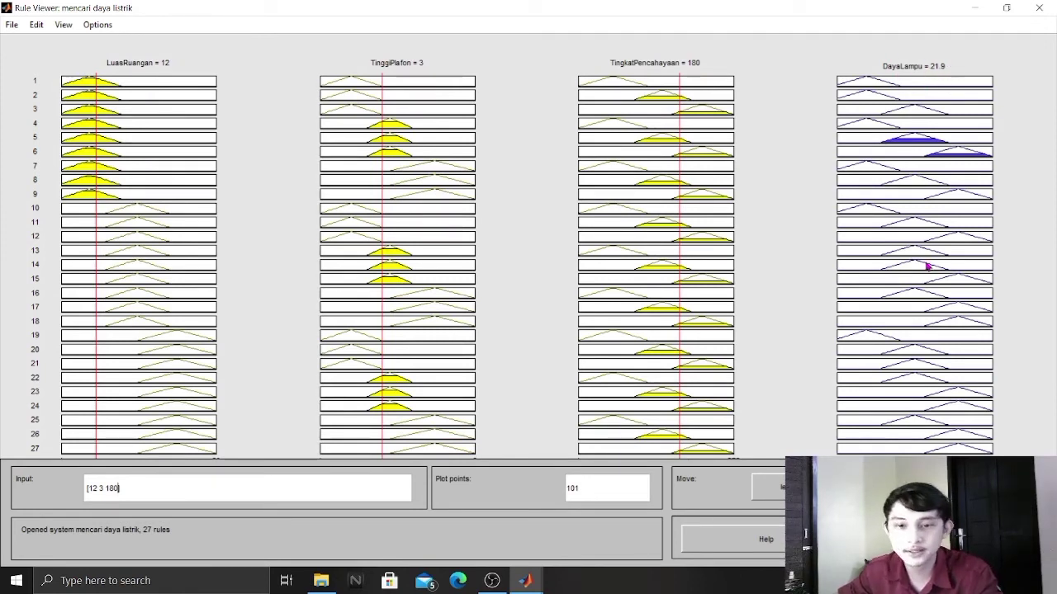
# - Replace the input values with [5 5 275] and evaluate the rules again
pyautogui.click(118, 493)
pyautogui.press('BackSpace')
pyautogui.press('BackSpace')
pyautogui.press('BackSpace')
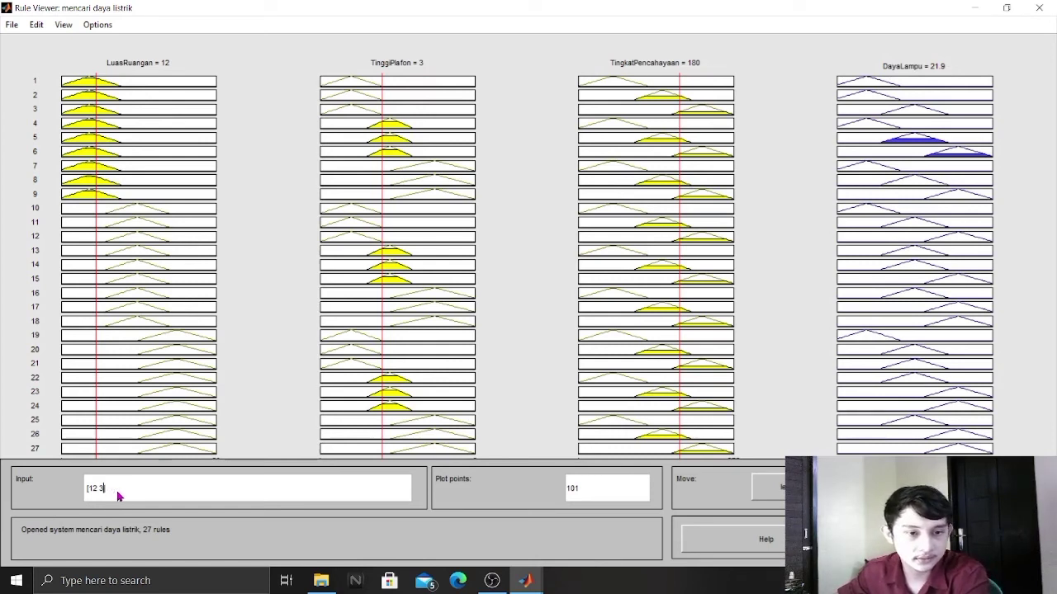
pyautogui.write('5')
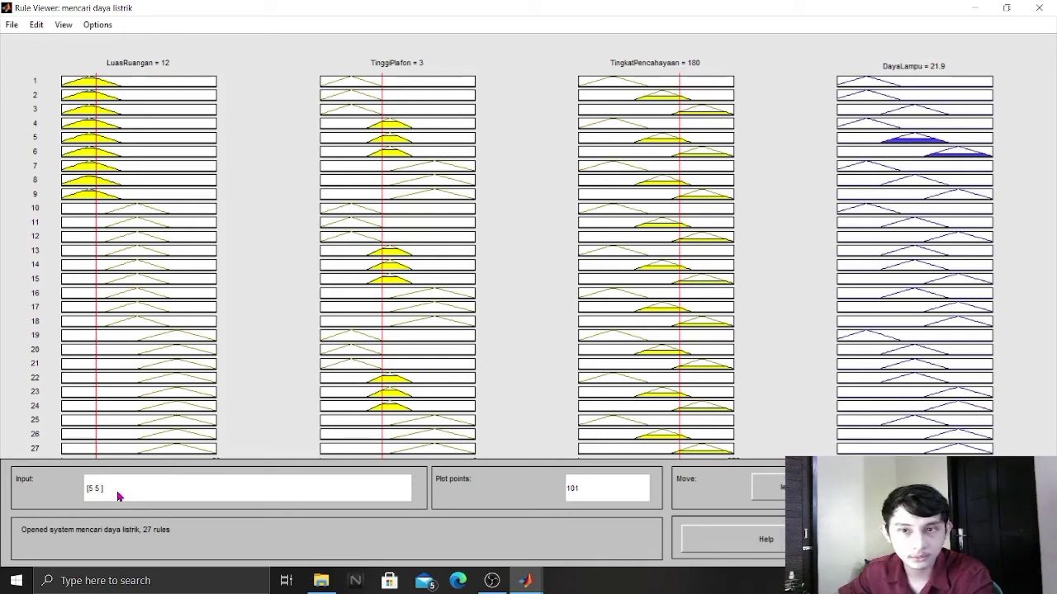
pyautogui.write('5 275')
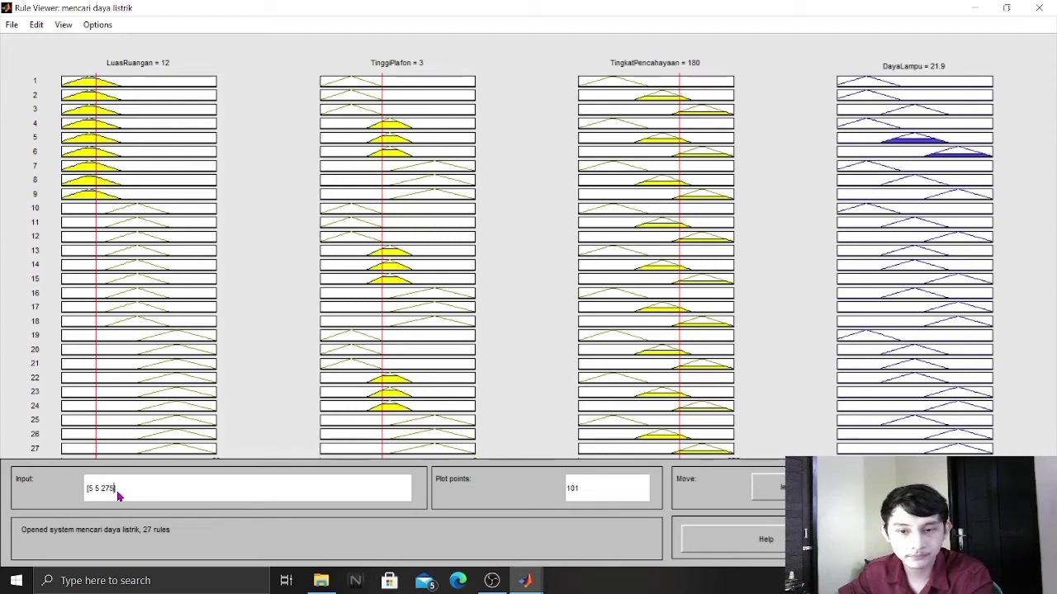
pyautogui.press('Return')
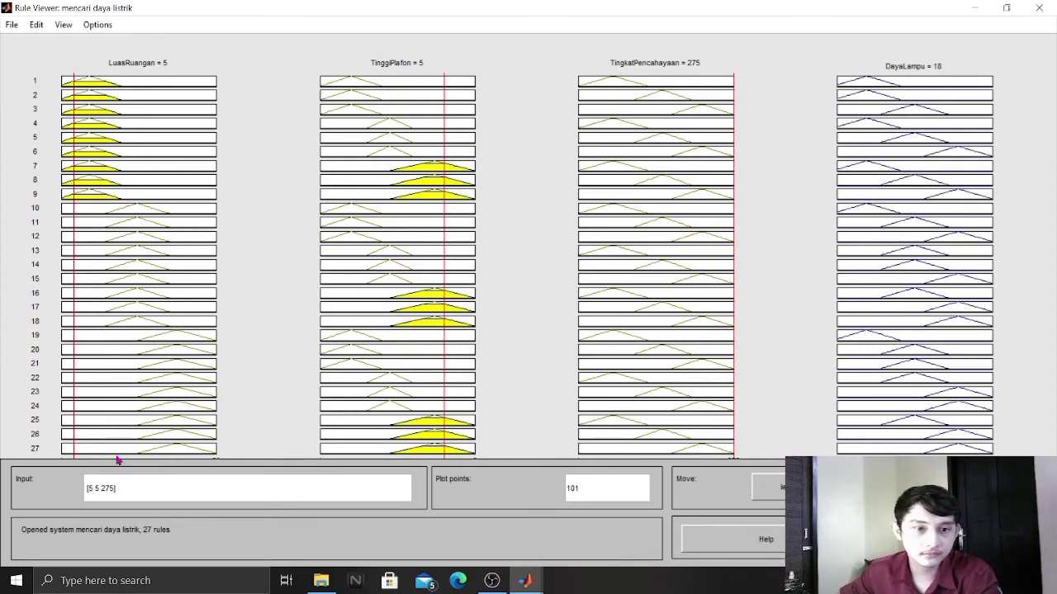
# - Open the Surface Viewer and examine the DayaLampu surface over LuasRuangan and TinggiPlafon
pyautogui.click(66, 30)
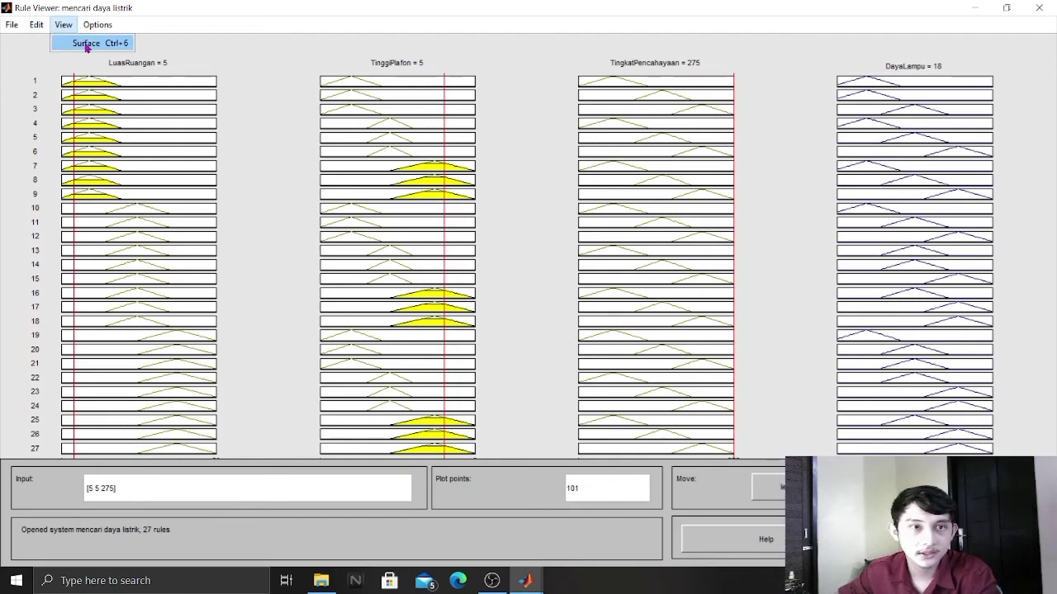
pyautogui.click(86, 45)
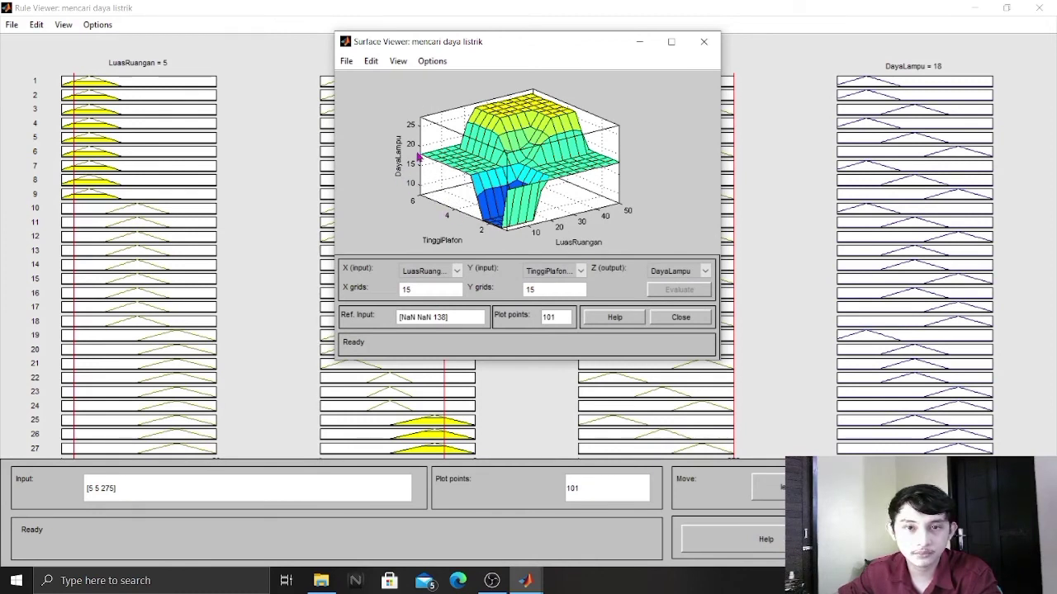
pyautogui.moveTo(529, 141)
pyautogui.mouseDown()
pyautogui.moveTo(607, 121)
pyautogui.moveTo(710, 151)
pyautogui.moveTo(487, 156)
pyautogui.moveTo(557, 110)
pyautogui.moveTo(517, 139)
pyautogui.moveTo(534, 130)
pyautogui.mouseUp()
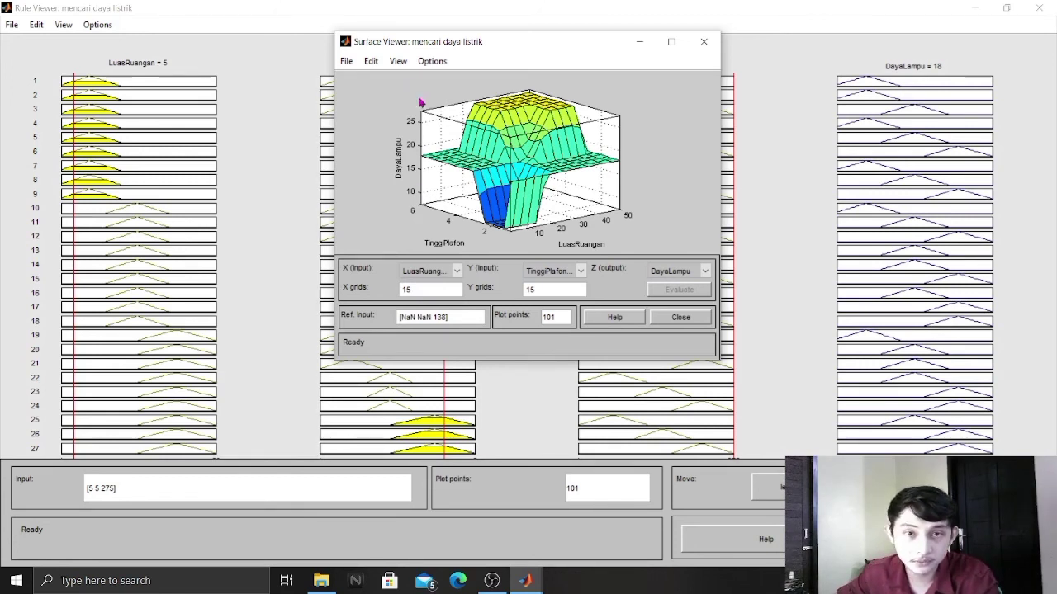
pyautogui.click(347, 62)
pyautogui.moveTo(358, 111)
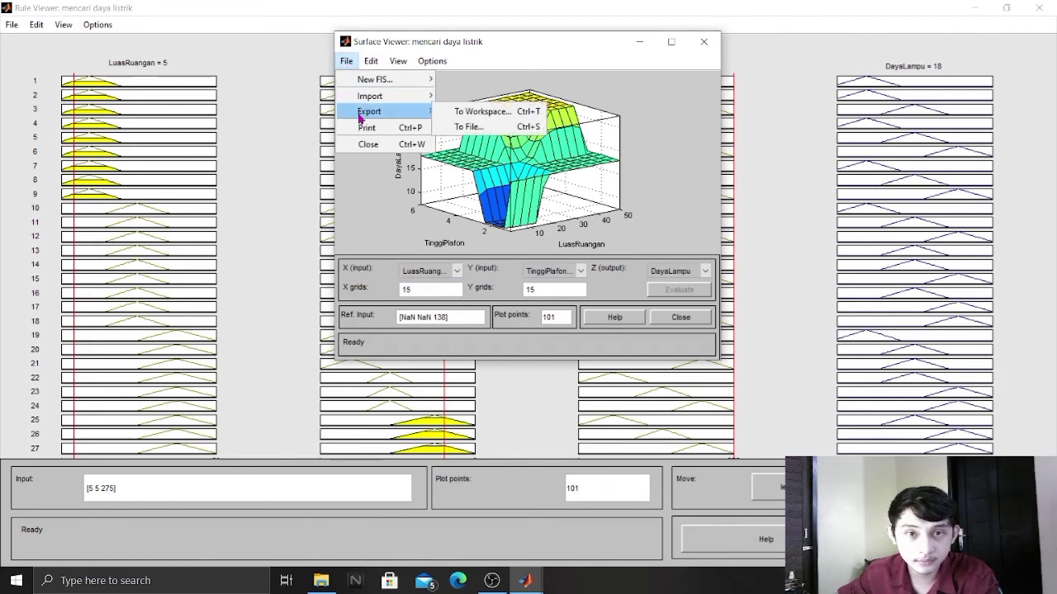
pyautogui.click(458, 128)
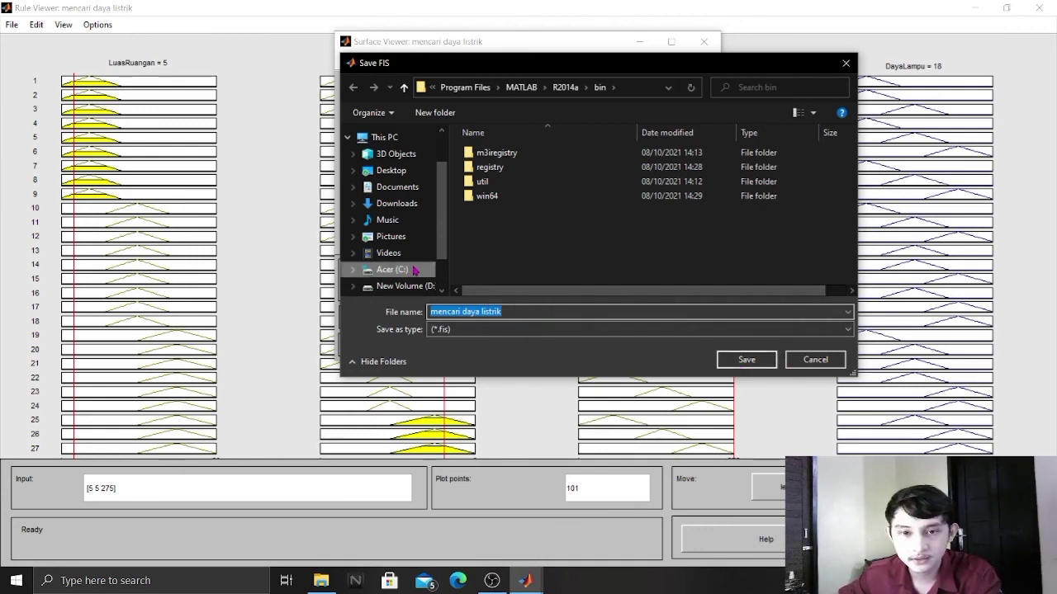
pyautogui.moveTo(440, 252)
pyautogui.mouseDown()
pyautogui.moveTo(438, 265)
pyautogui.moveTo(440, 236)
pyautogui.mouseUp()
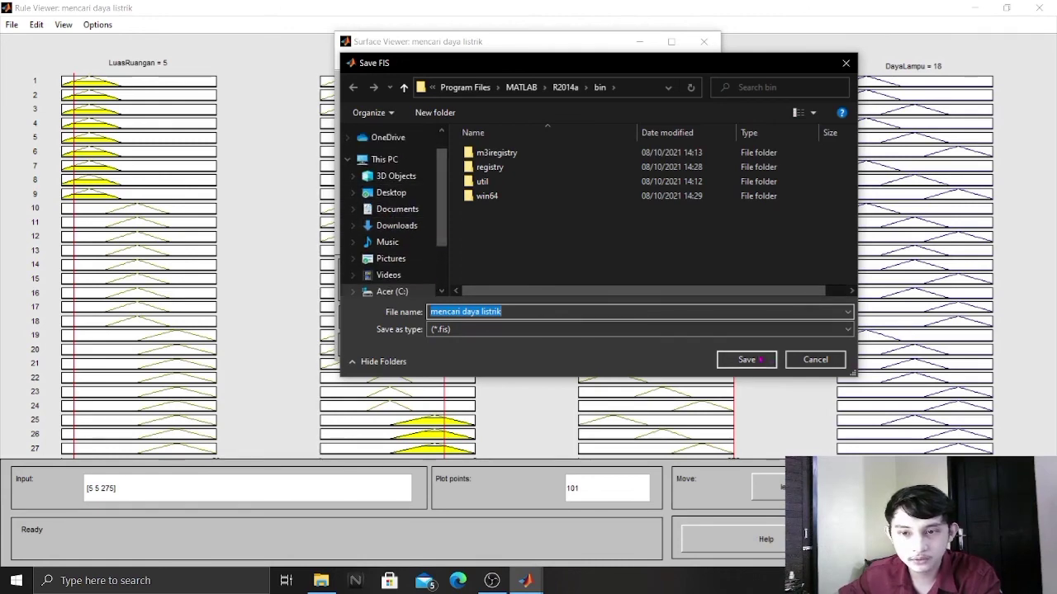
pyautogui.click(815, 359)
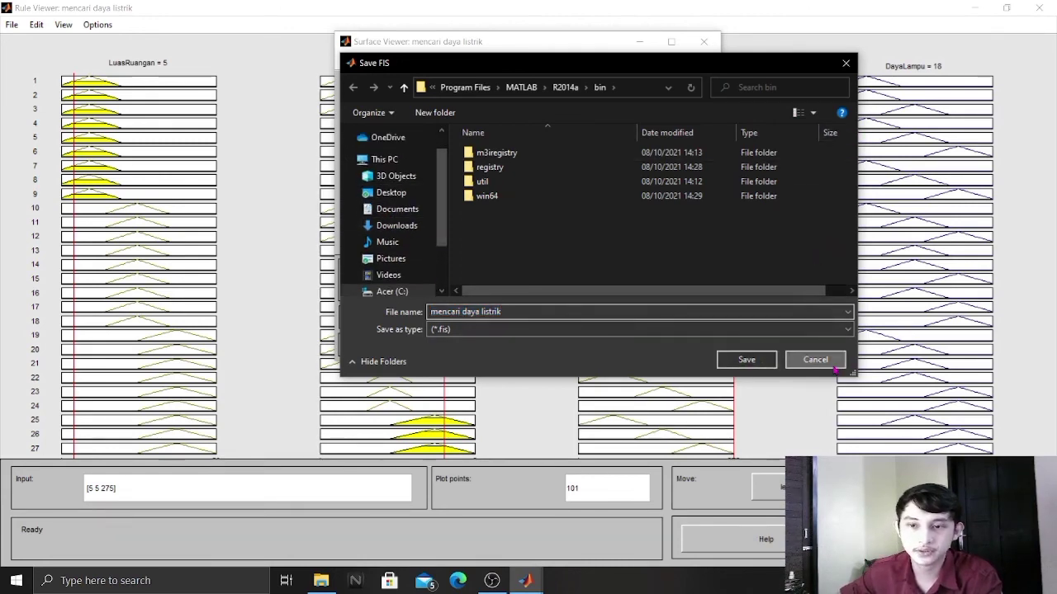